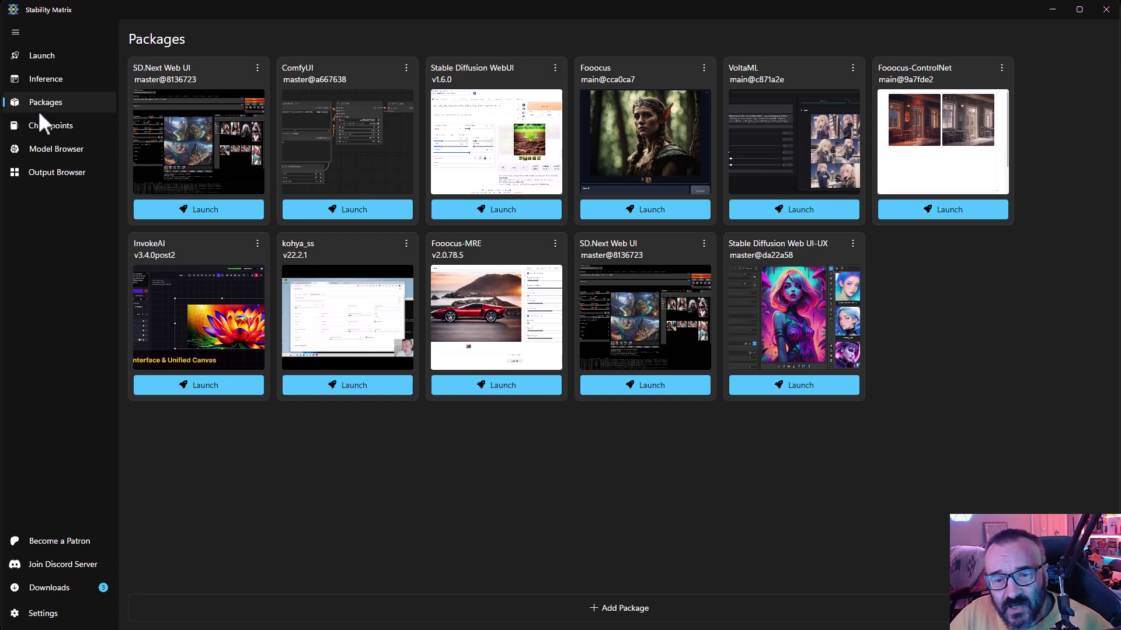
- Browse the installable packages (Fooocus, VoltaML, ComfyUI, Fooocus-ControlNet, InvokeAI, kohya_ss) without installing any
click(633, 608)
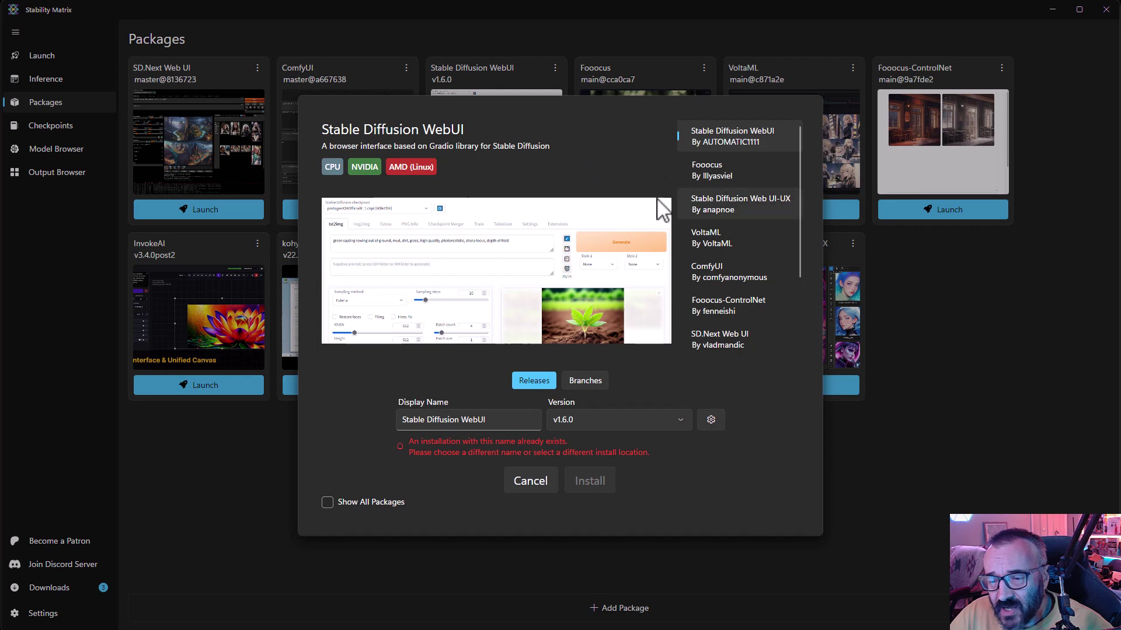
click(537, 489)
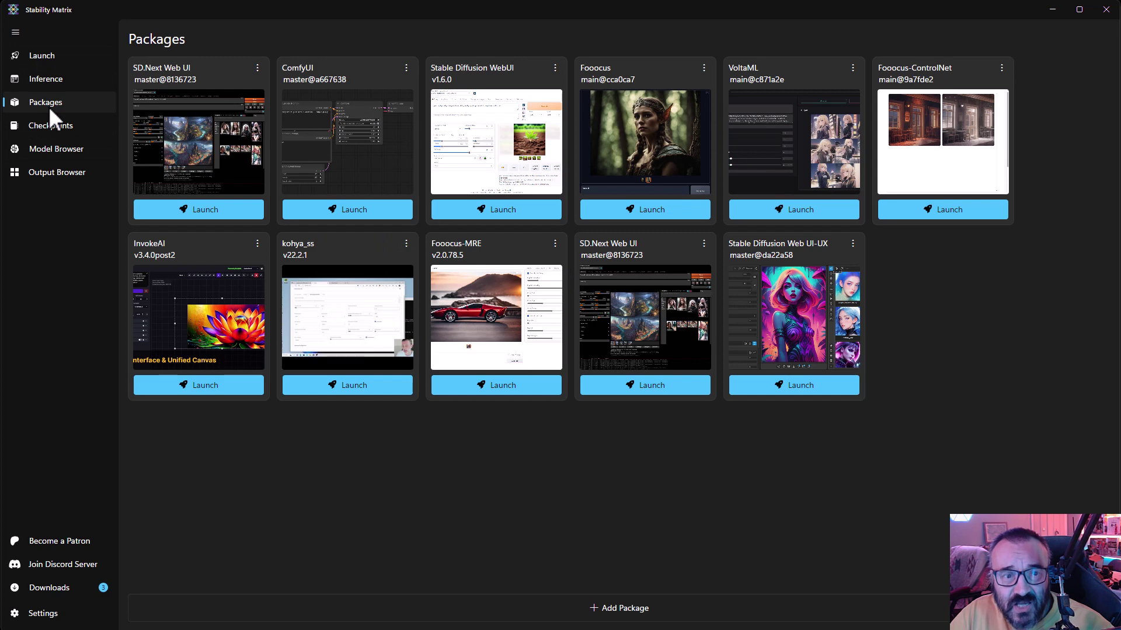
click(583, 613)
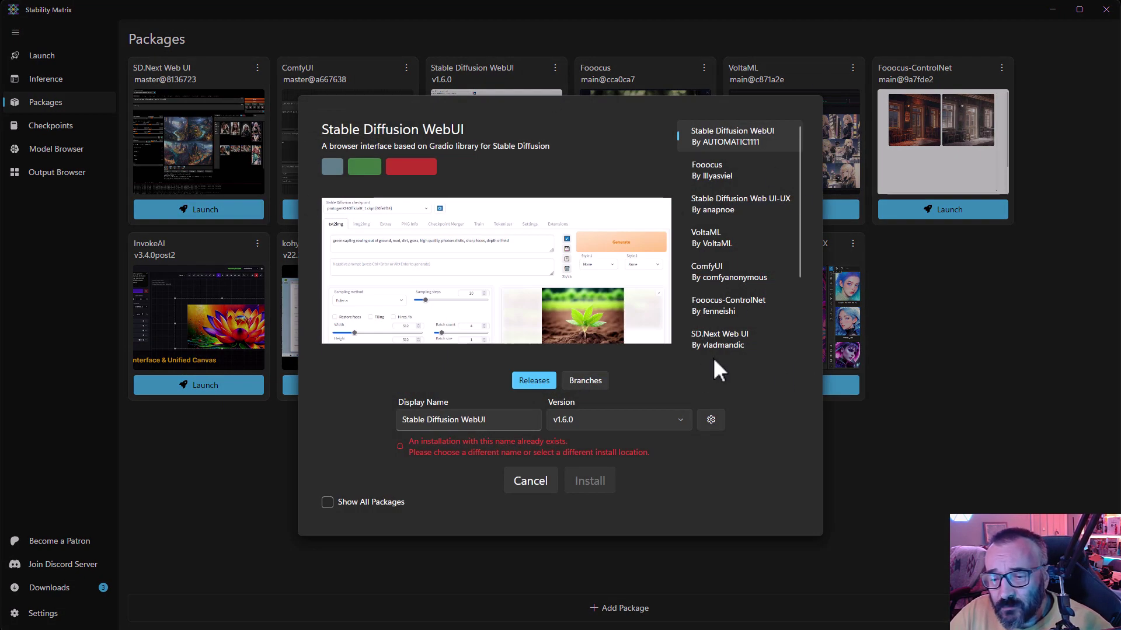
click(731, 171)
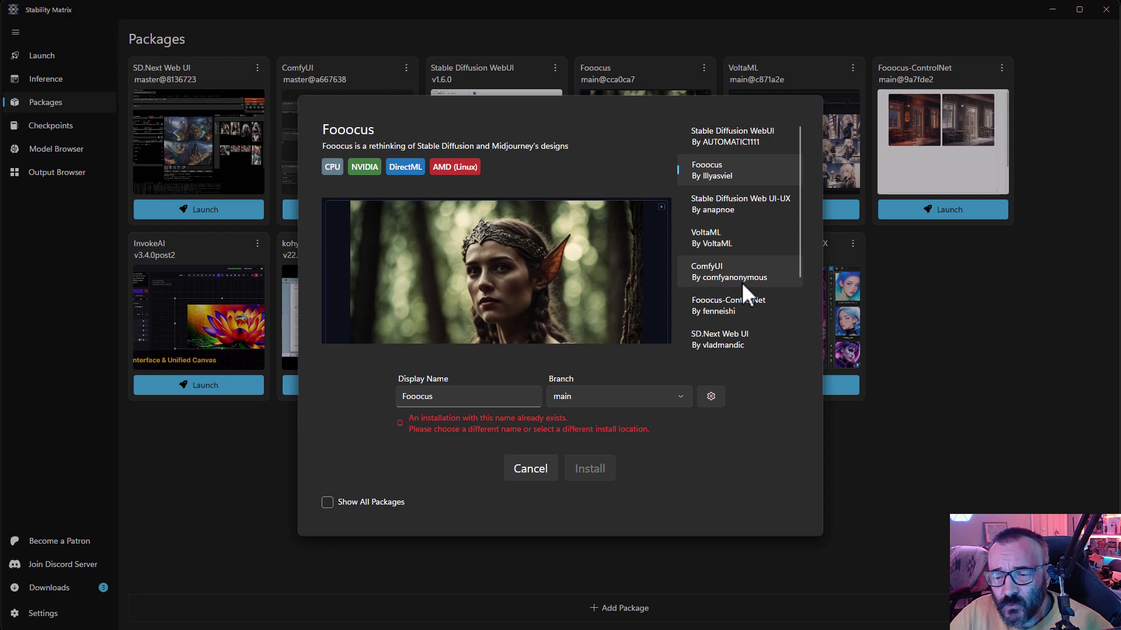
click(712, 236)
click(710, 270)
click(724, 303)
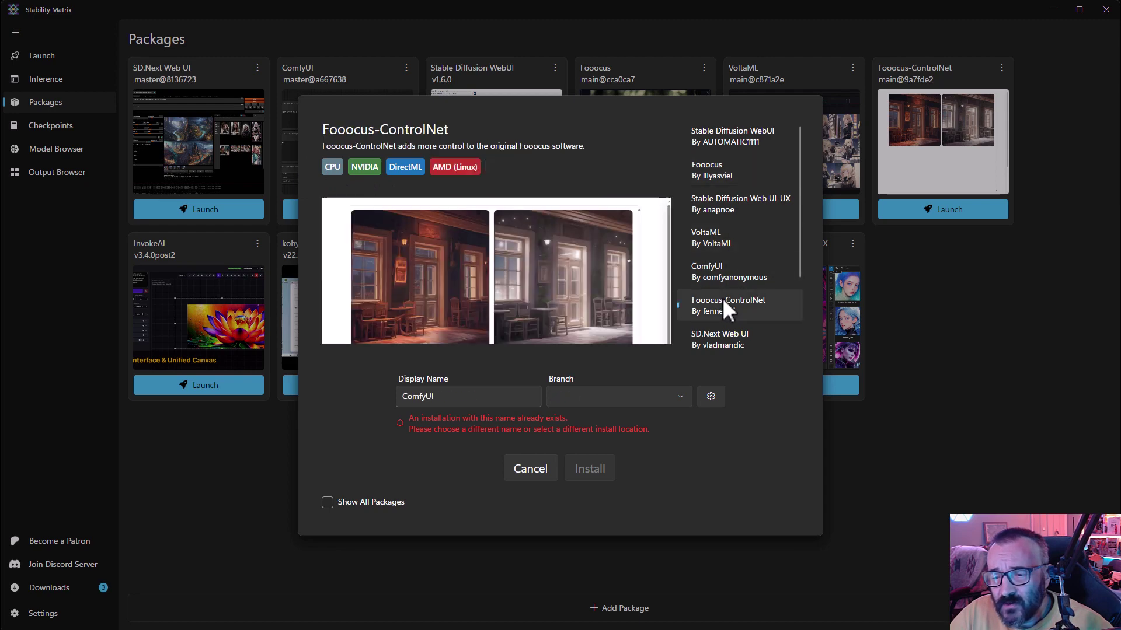
scroll(724, 303, down, 3)
click(724, 286)
click(729, 326)
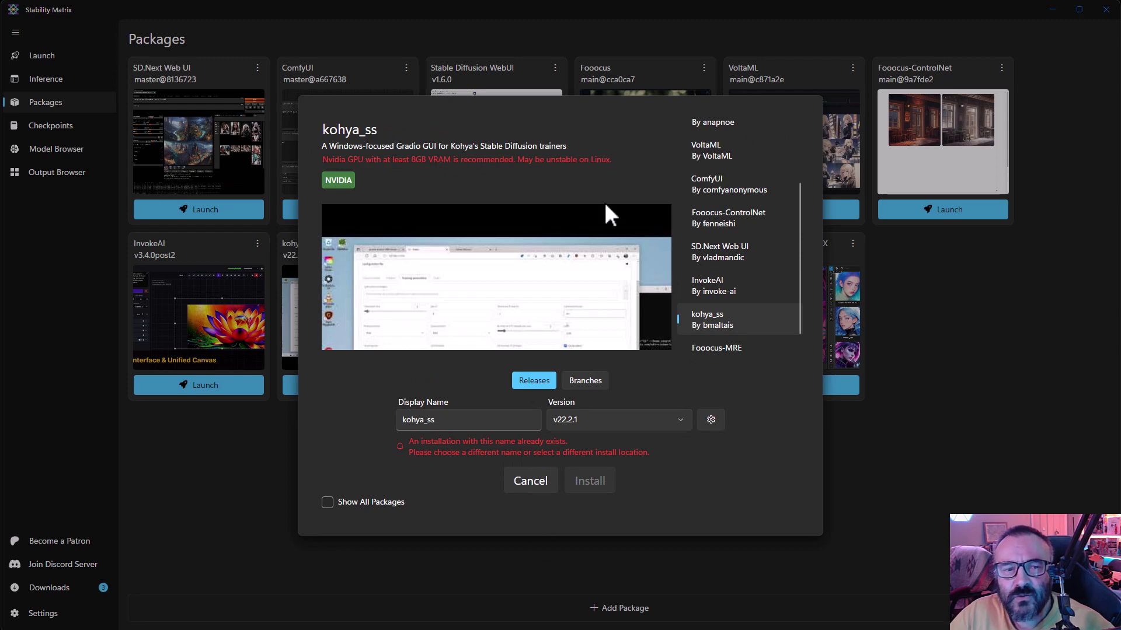
click(530, 481)
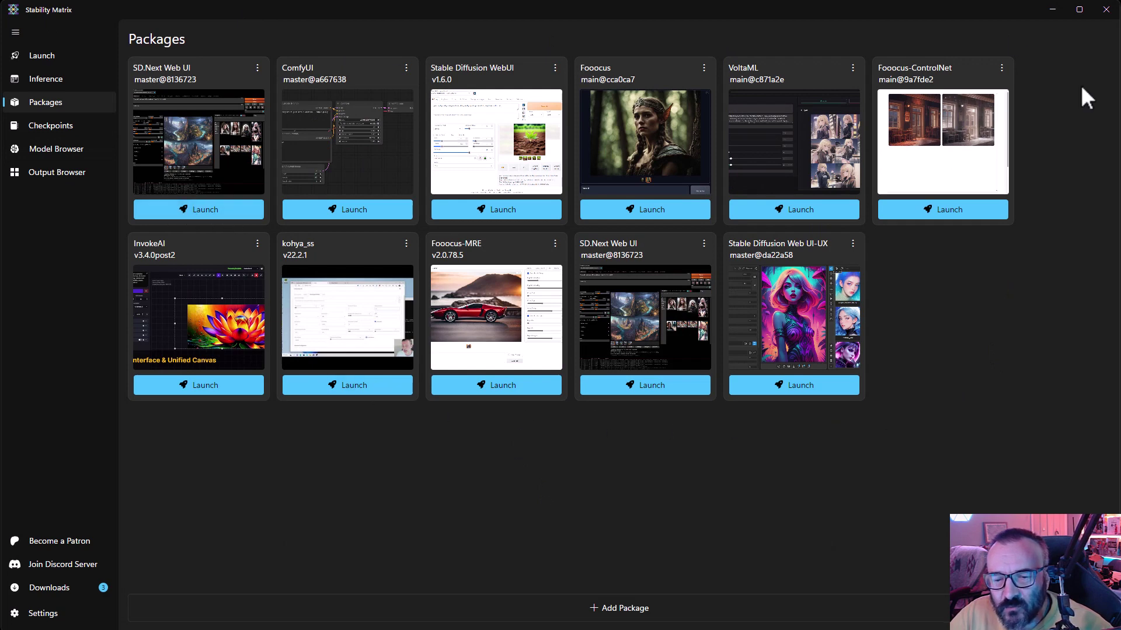
- Review the installed checkpoint models, then open the CivitAI Model Browser with highest-rated checkpoints
click(60, 124)
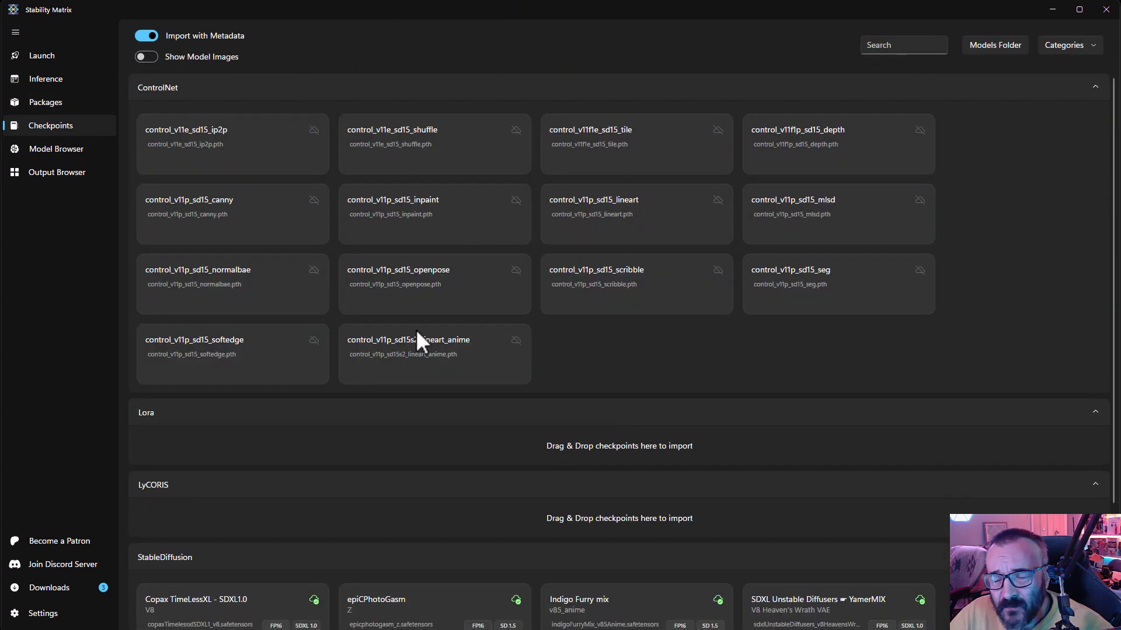
scroll(403, 339, down, 3)
scroll(415, 345, down, 4)
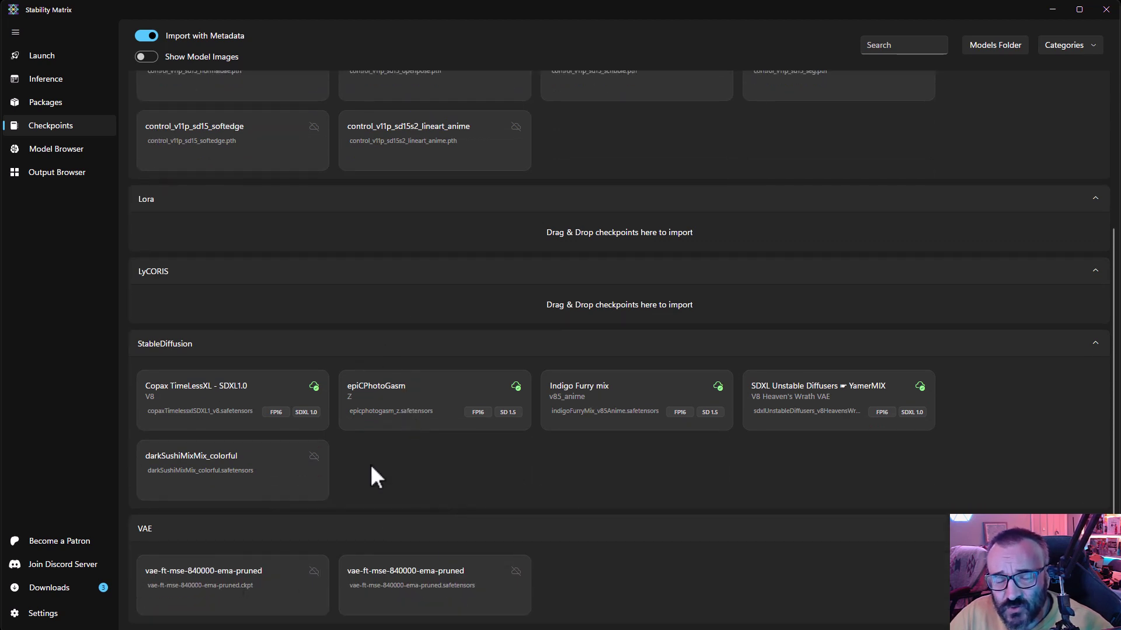
click(51, 151)
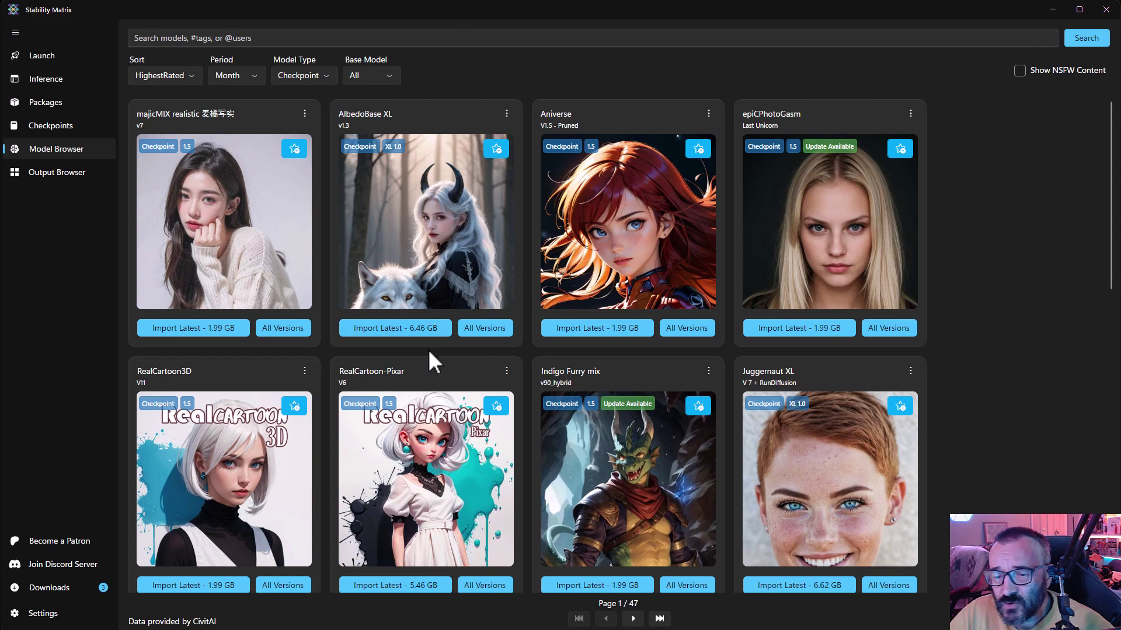
- Skim the top-rated CivitAI checkpoints, then bring up File Explorer at D:\StabilityMatrix\Models\StableDiffusion
scroll(430, 358, down, 3)
scroll(327, 385, up, 3)
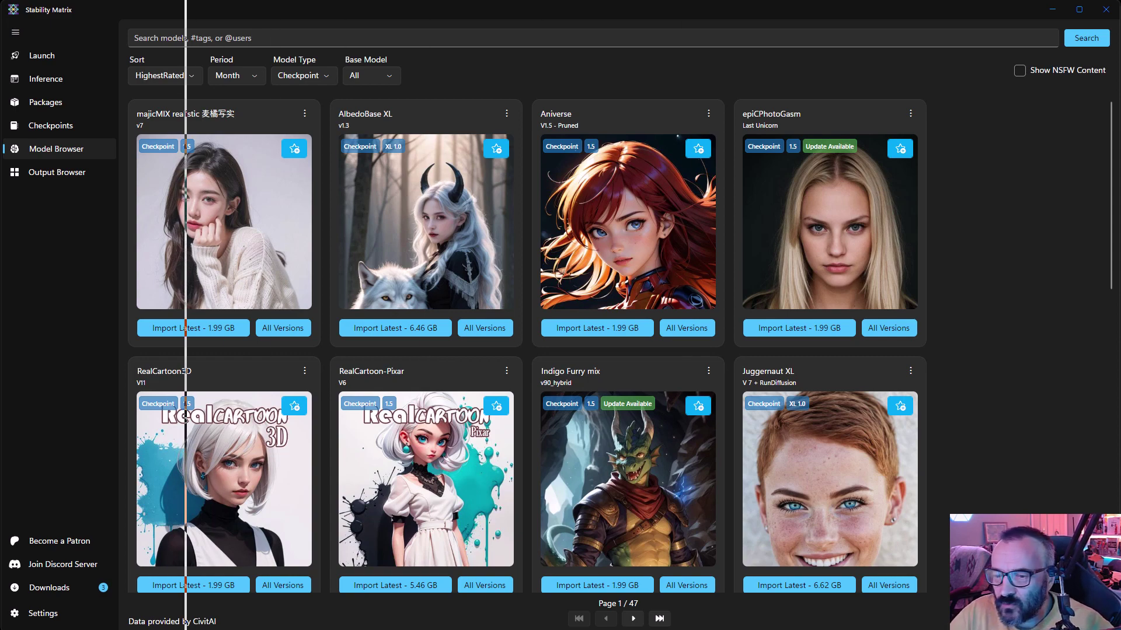
key(alt+Tab)
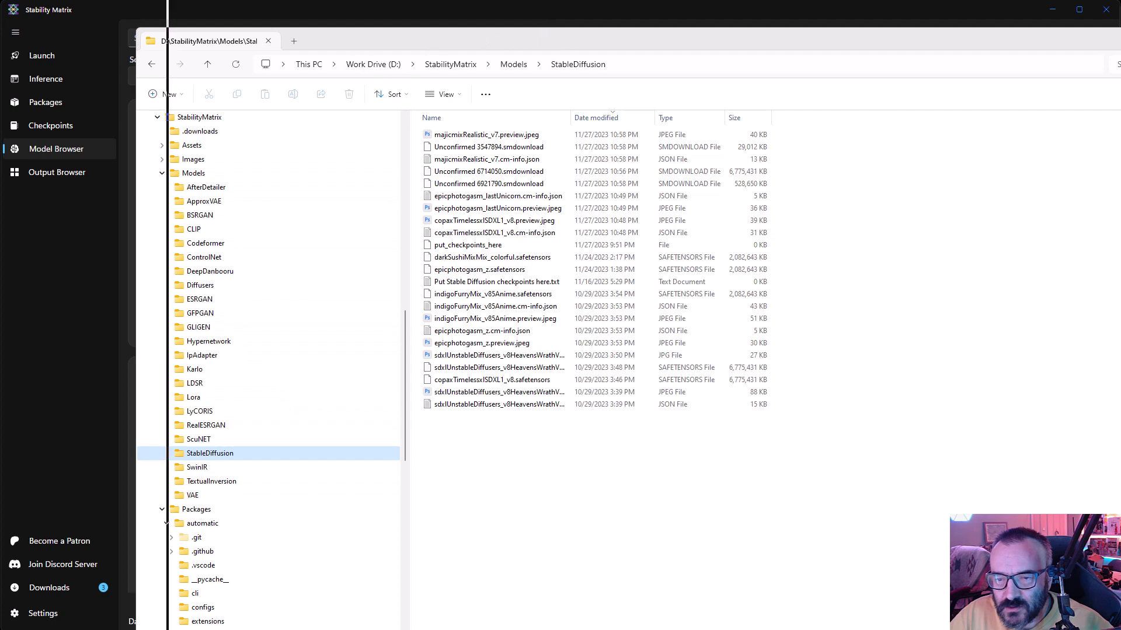
- Move File Explorer up, scroll its folder tree to Packages\automatic\models, then put it away
drag(544, 38, 576, 0)
scroll(239, 544, down, 4)
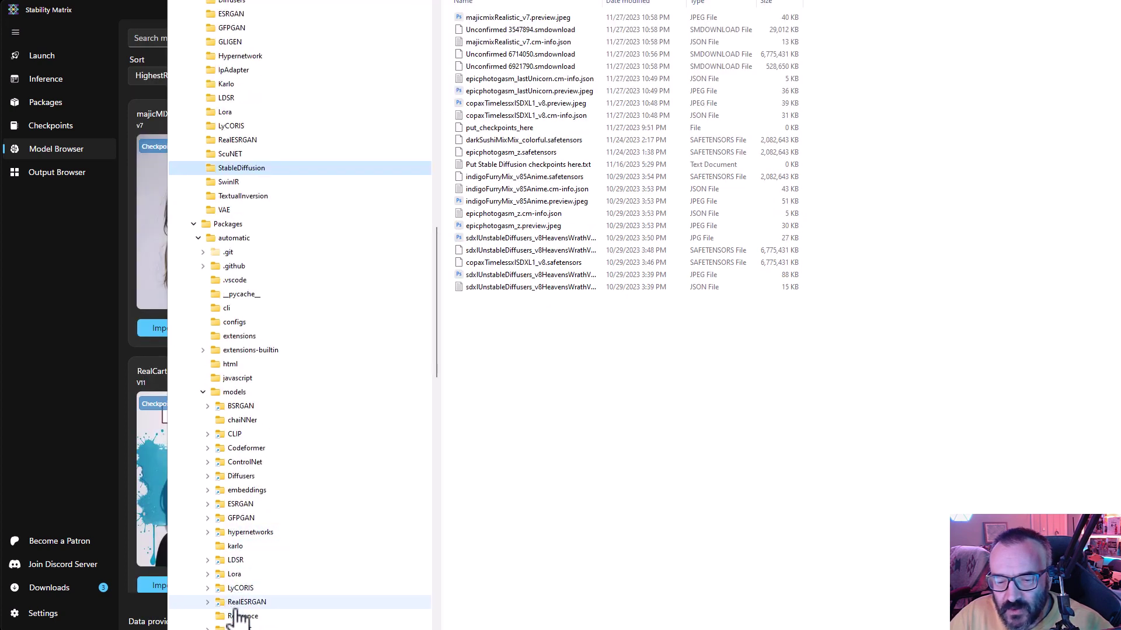
scroll(231, 610, down, 1)
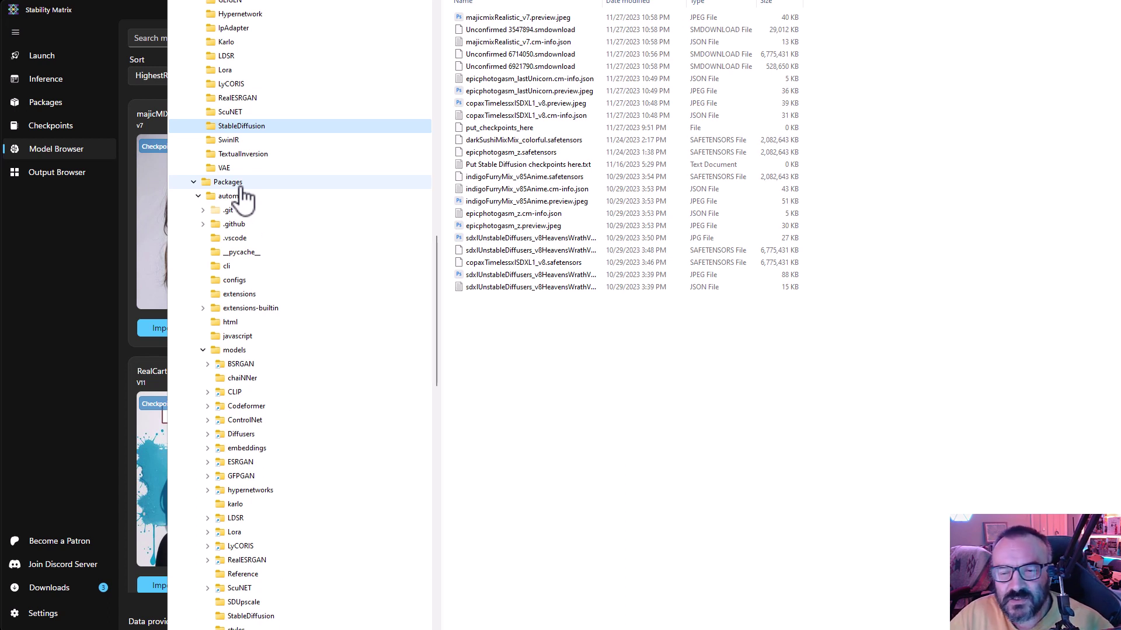
scroll(282, 299, up, 1)
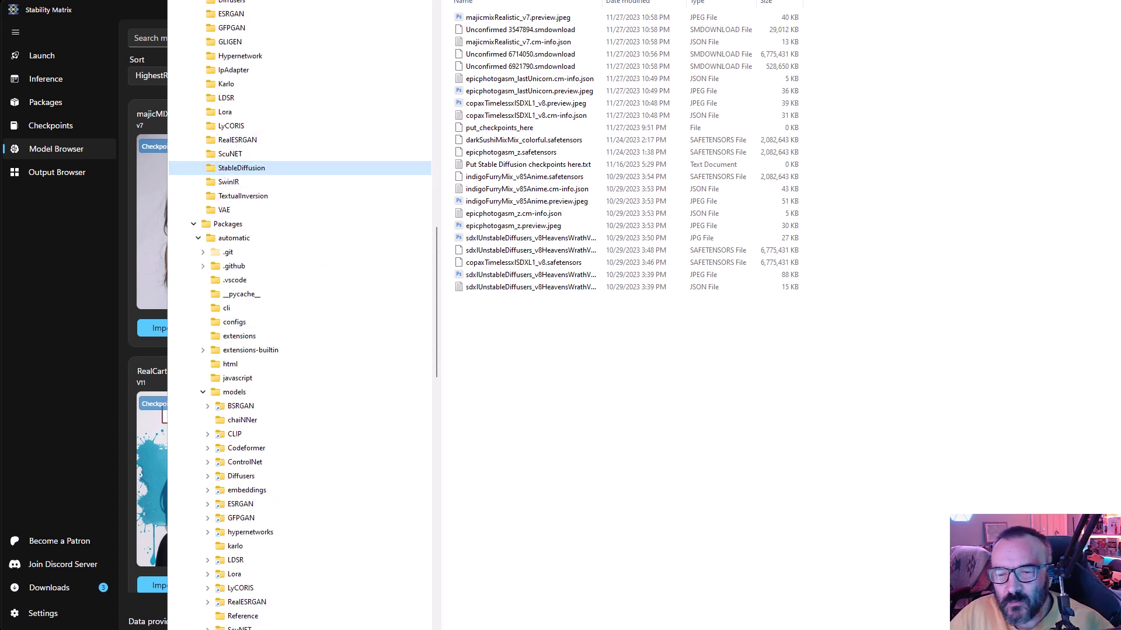
key(alt+Tab)
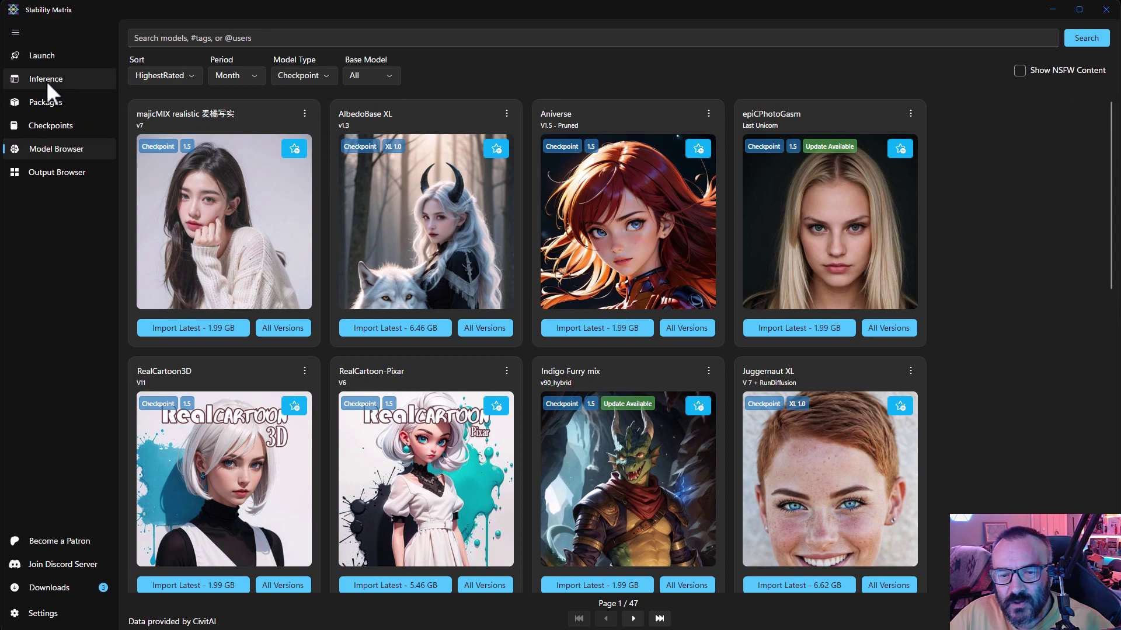
- Launch SD.Next Web UI from Packages, then return to Packages and try launching ComfyUI too
click(46, 104)
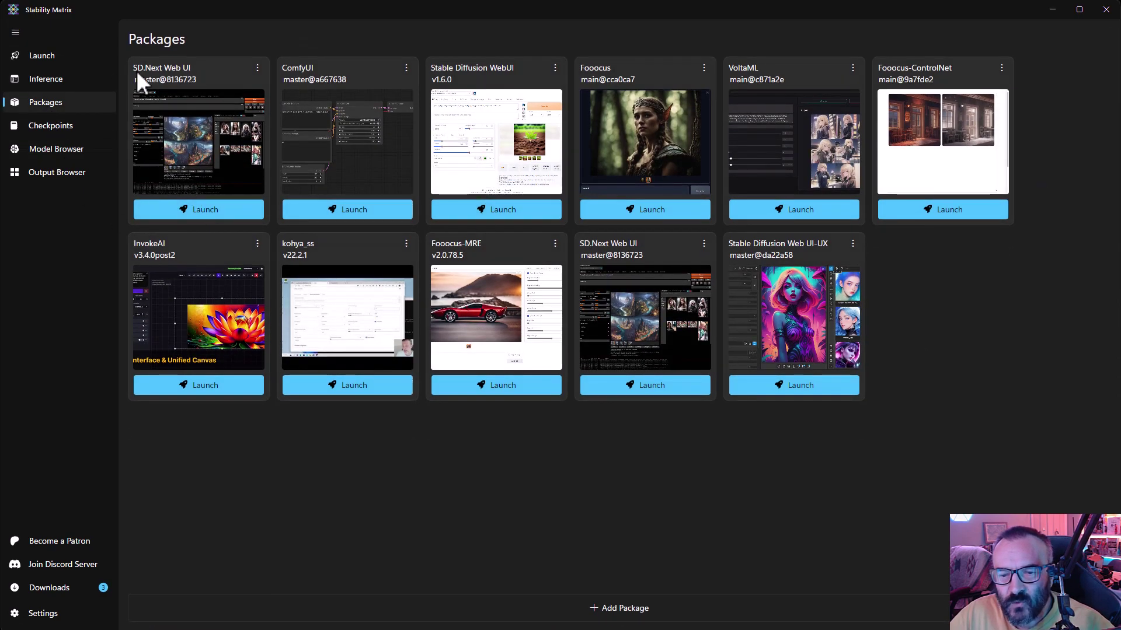
click(175, 203)
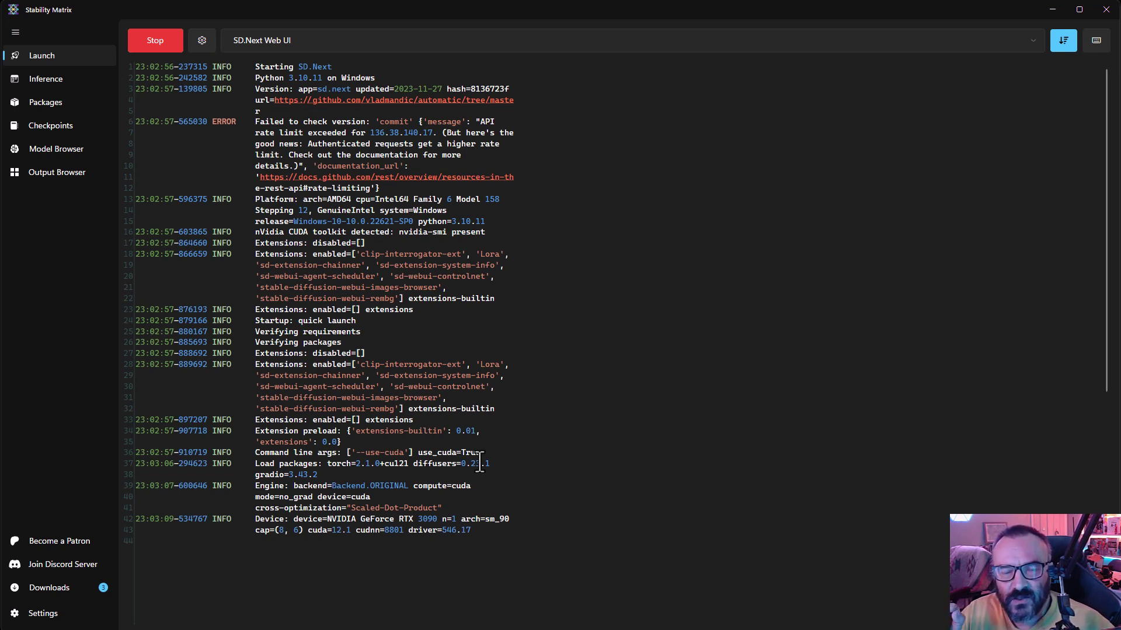
scroll(480, 463, down, 5)
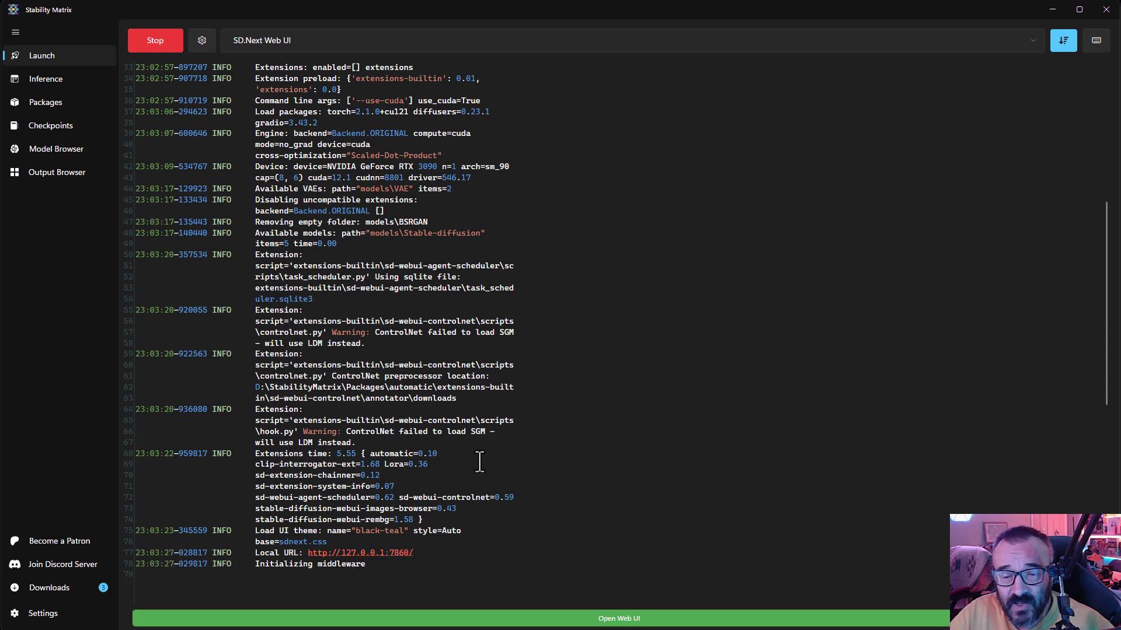
click(44, 104)
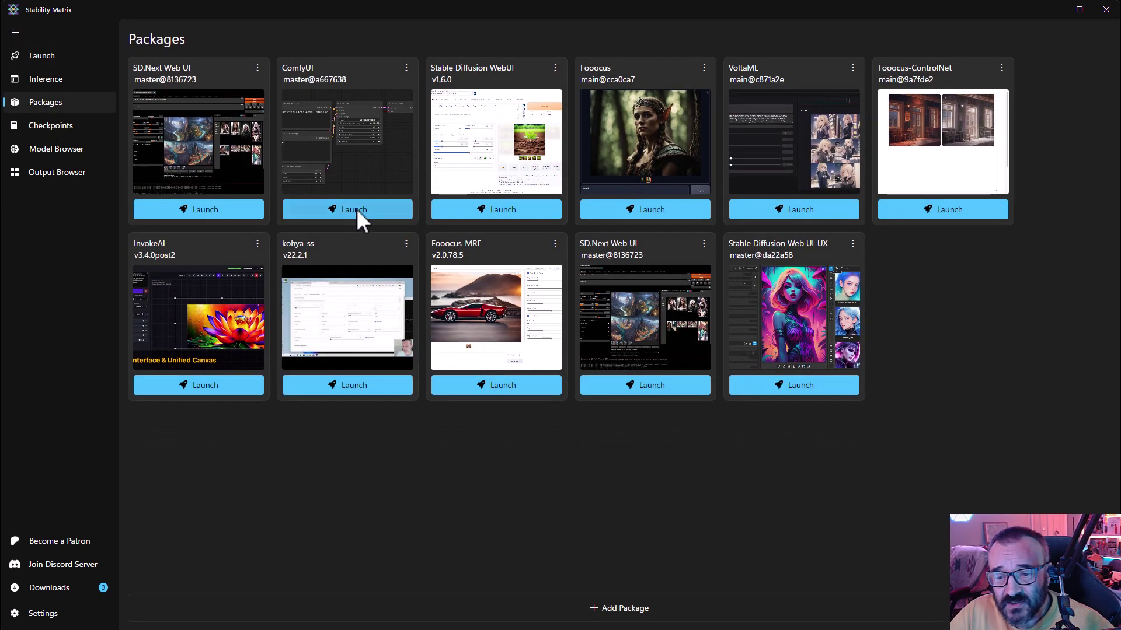
click(356, 208)
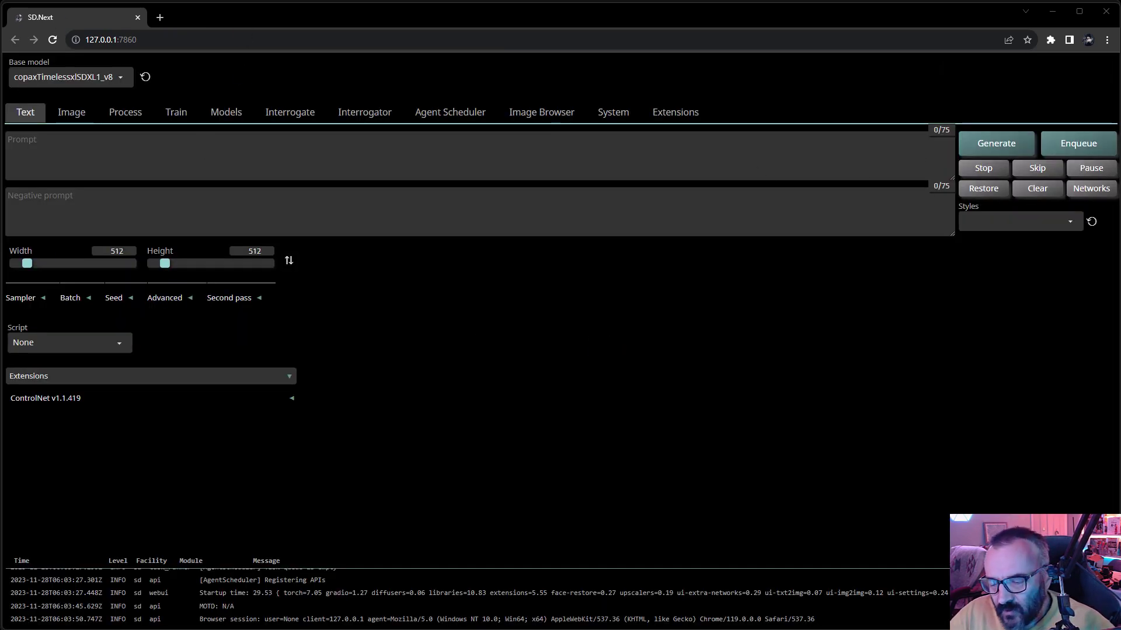
- Return to Stability Matrix's package list, then check SD.Next's base model list without changing it
key(alt+Tab)
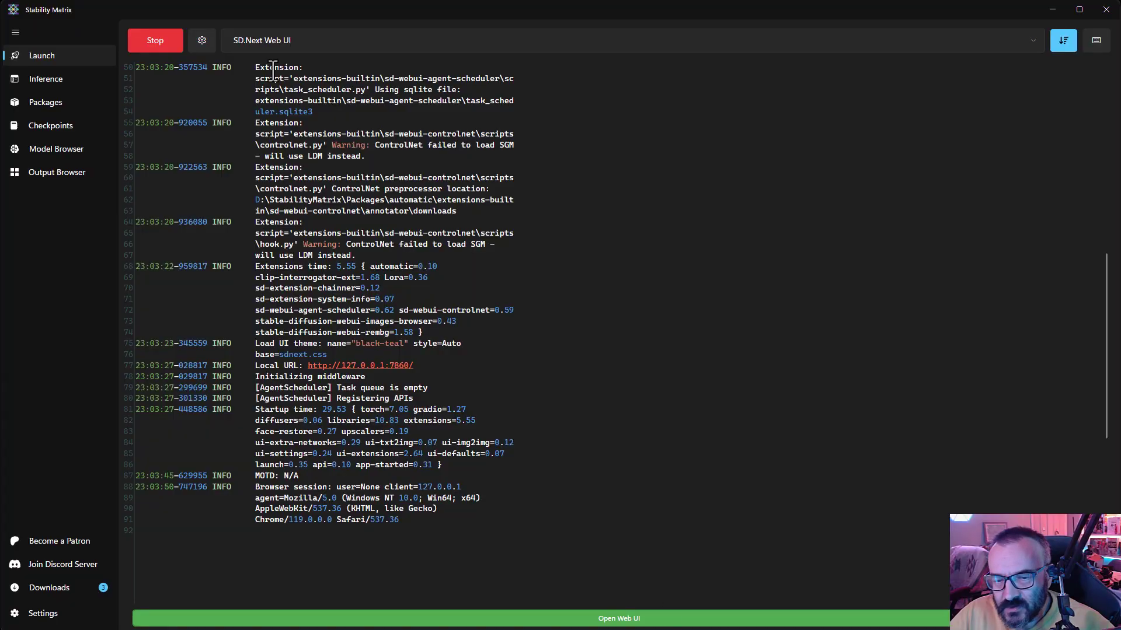
click(55, 101)
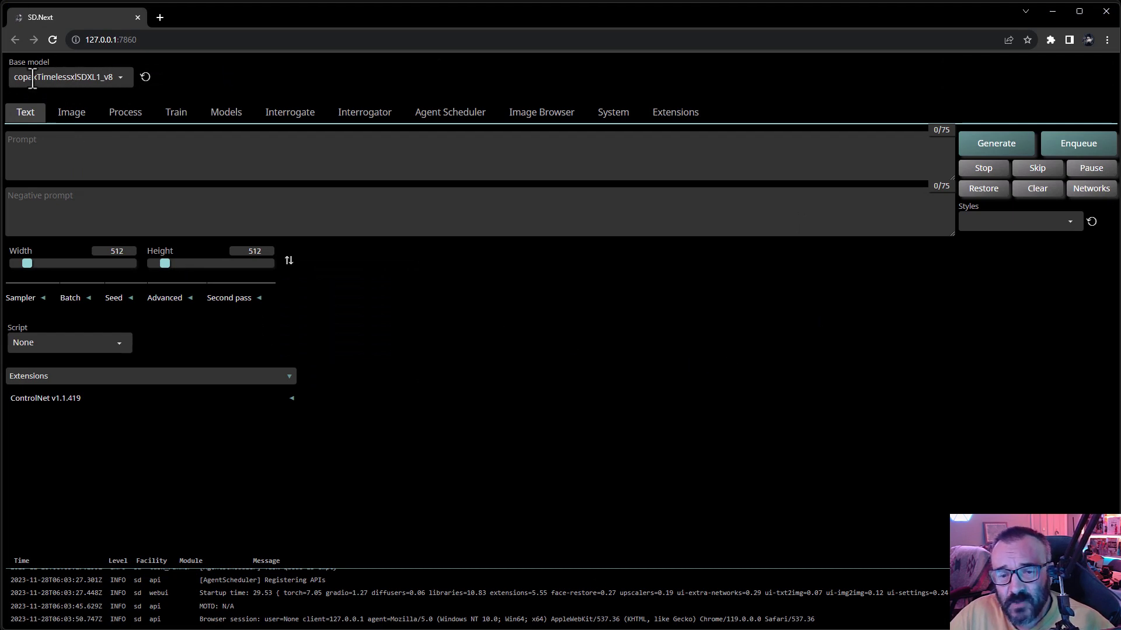
click(117, 80)
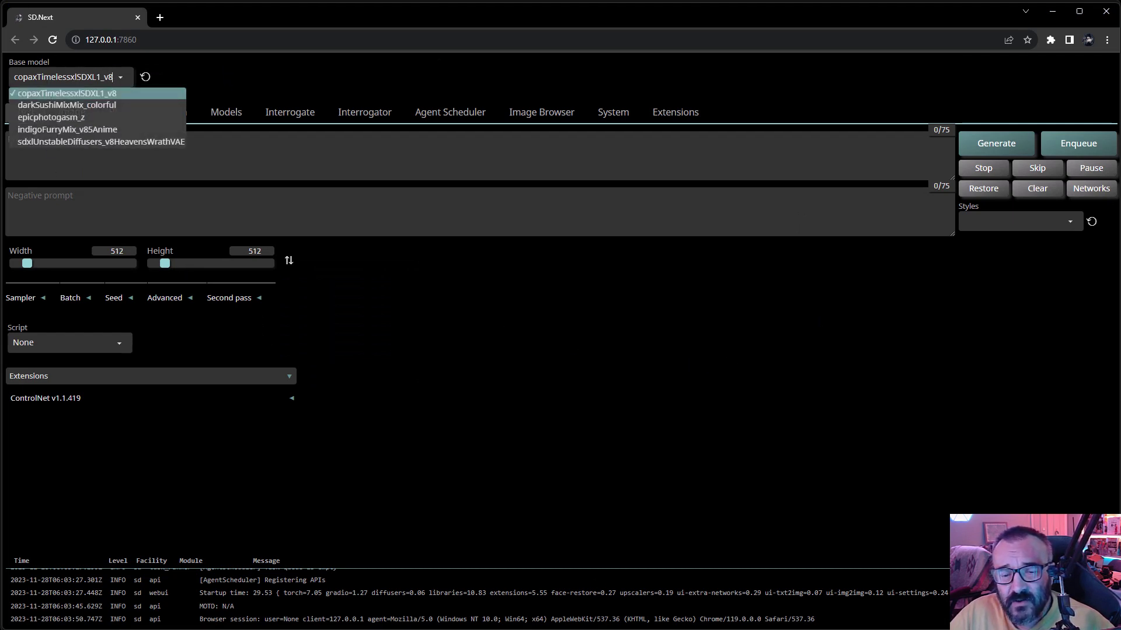
key(Escape)
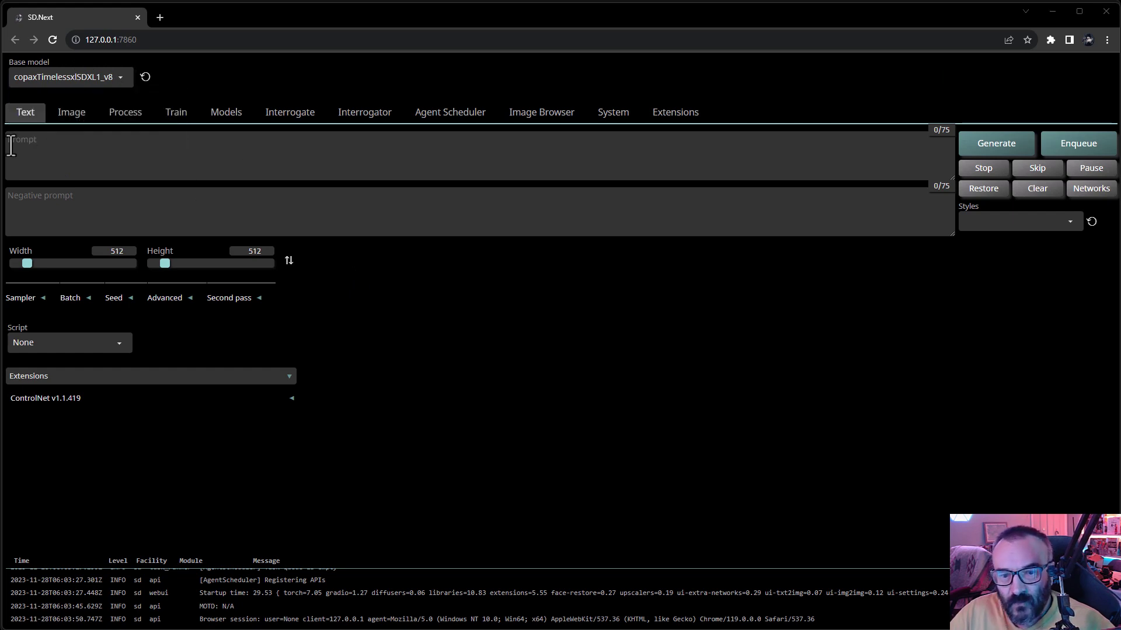
- Try the prompt and negative prompt fields, expand the Batch settings, then open the Image tab
click(37, 212)
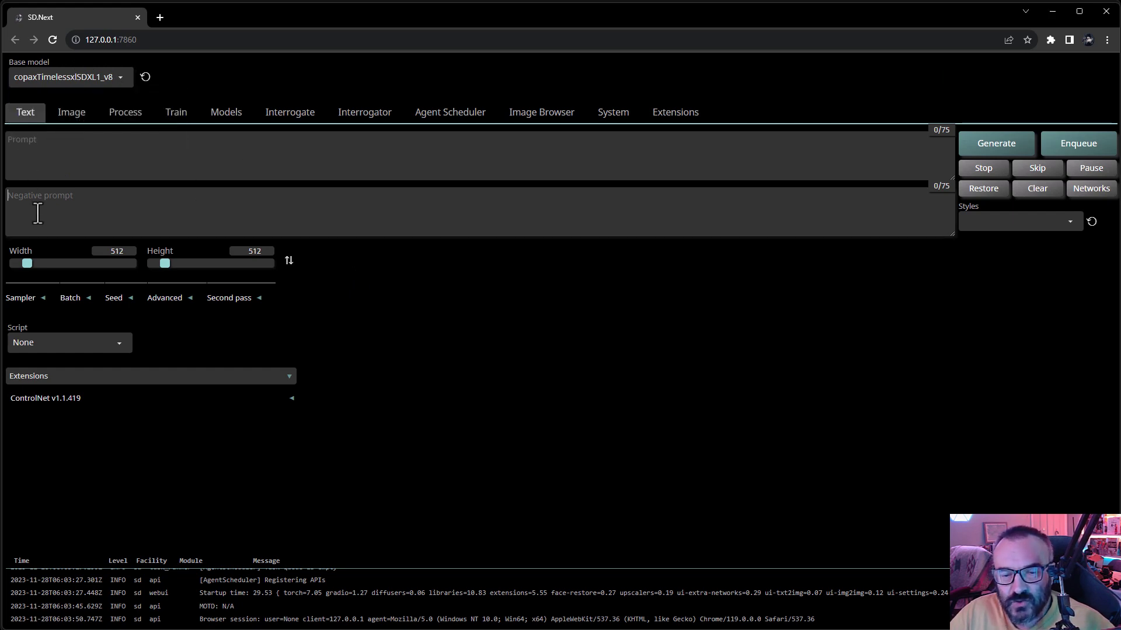
click(56, 146)
click(53, 214)
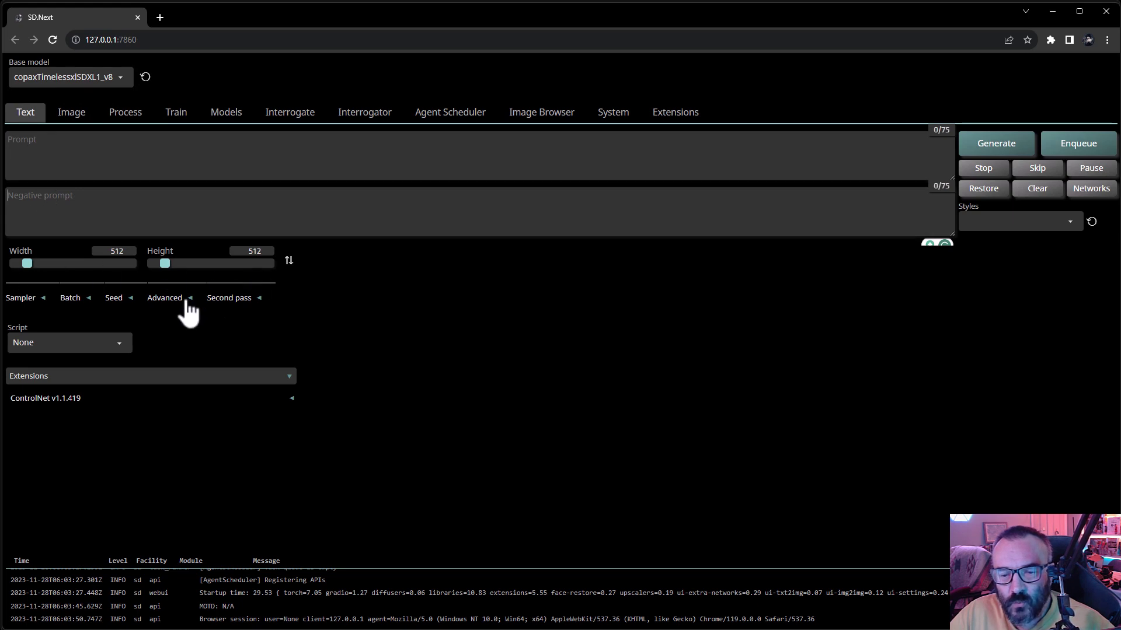
click(98, 300)
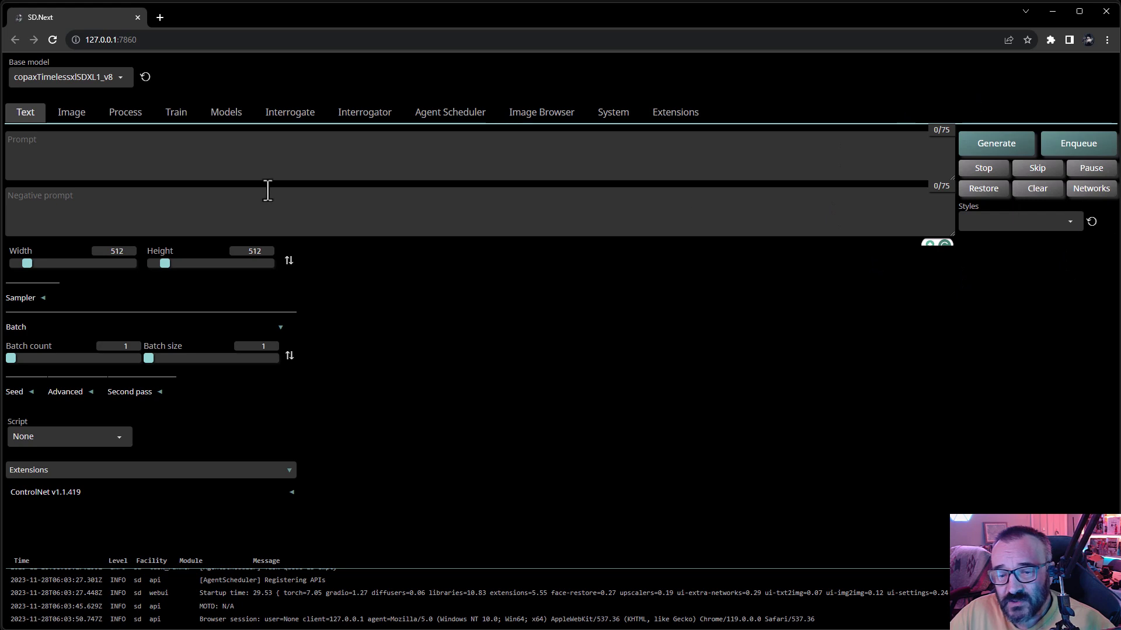
click(75, 117)
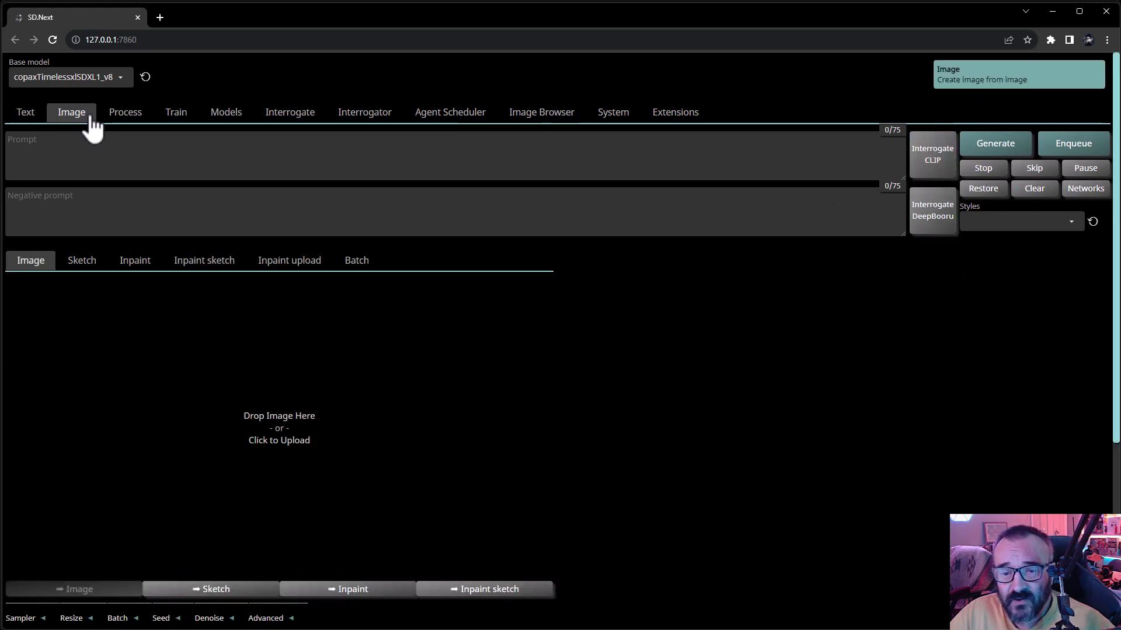
- Visit SD.Next's Process, Train, Models, Interrogate, Interrogator and Agent Scheduler tabs in turn
click(126, 115)
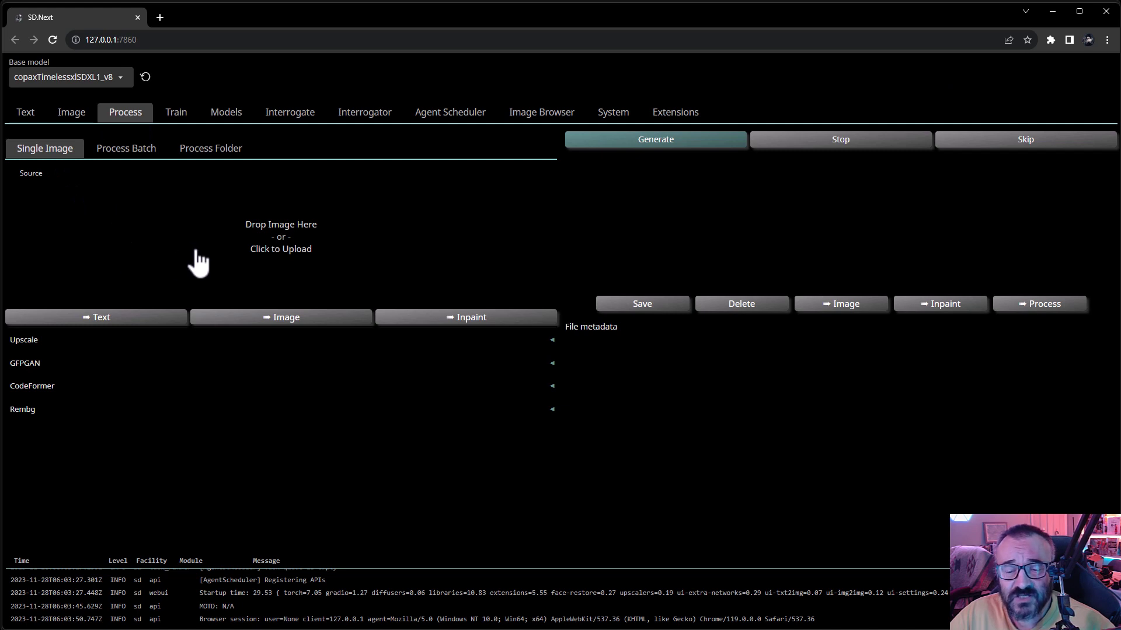
click(175, 114)
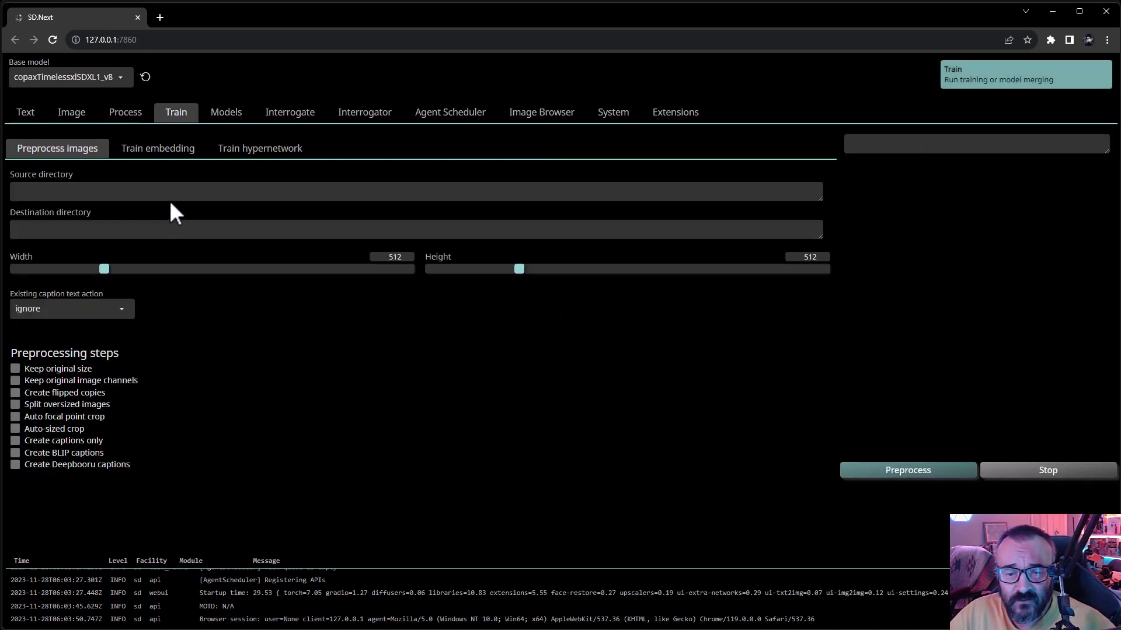
click(234, 119)
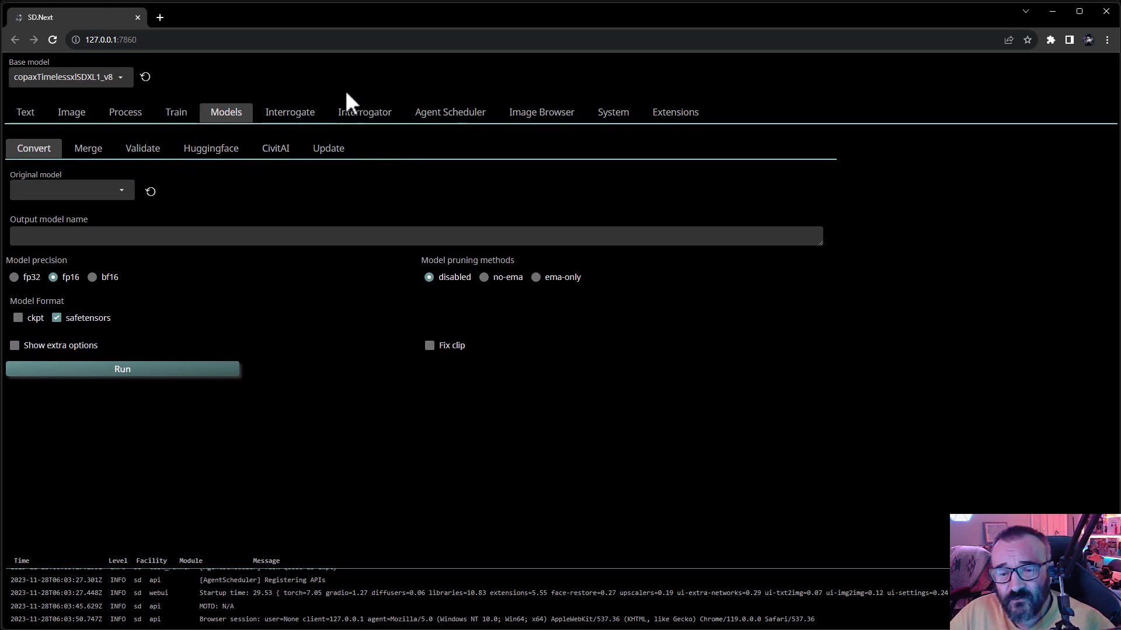
click(289, 116)
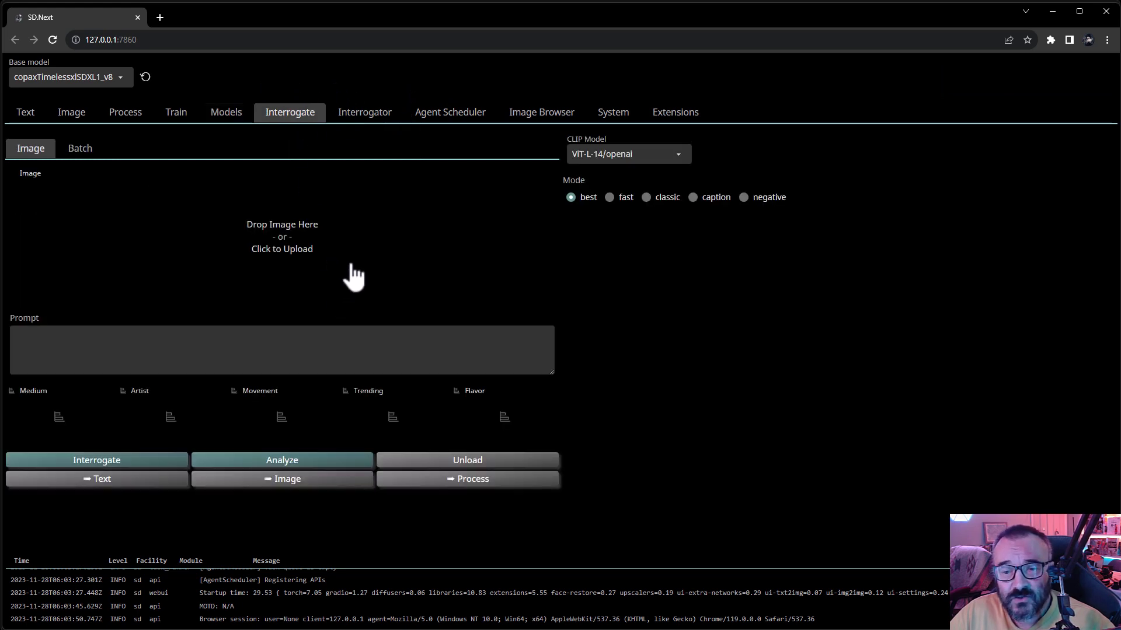
click(363, 117)
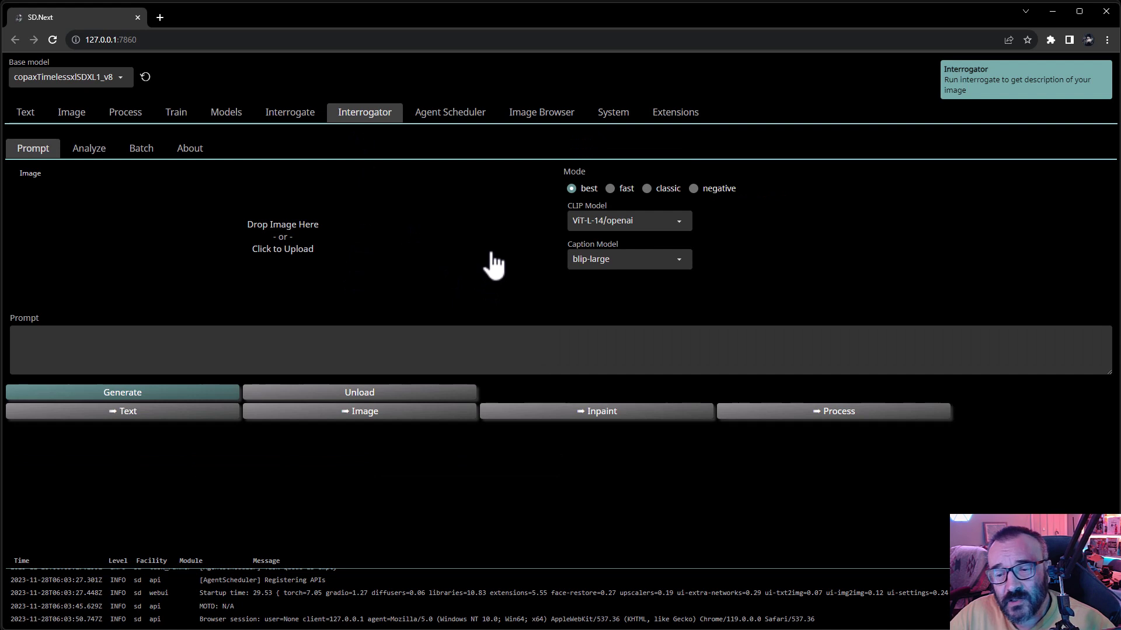
click(445, 119)
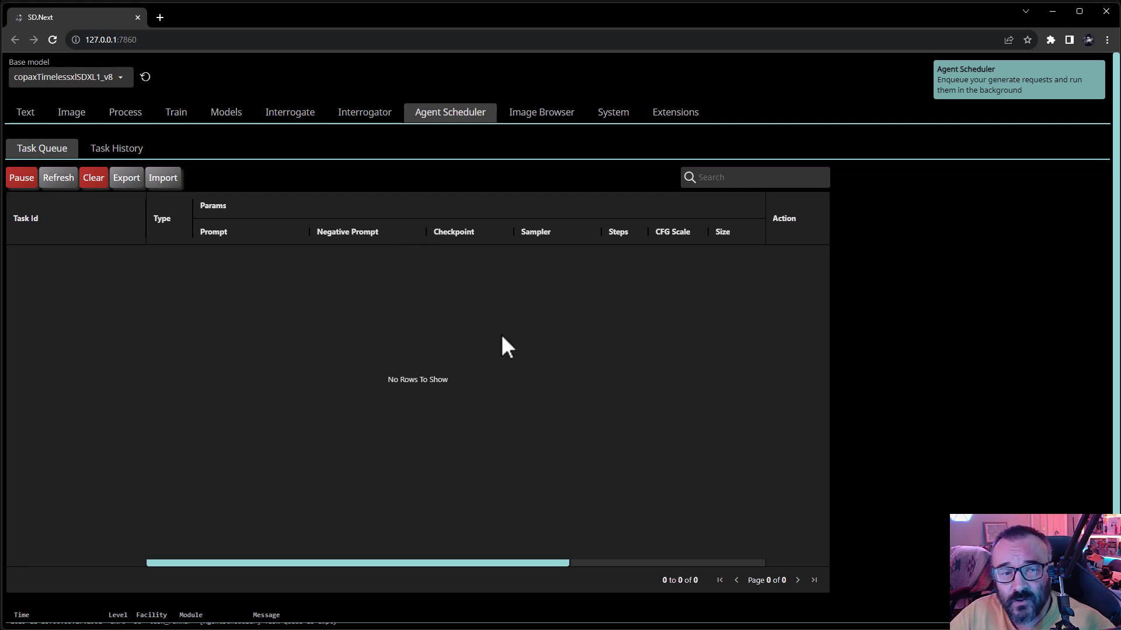
- View Image Browser, then System's User interface, Change log, Licenses and System Info, then Extensions
click(533, 113)
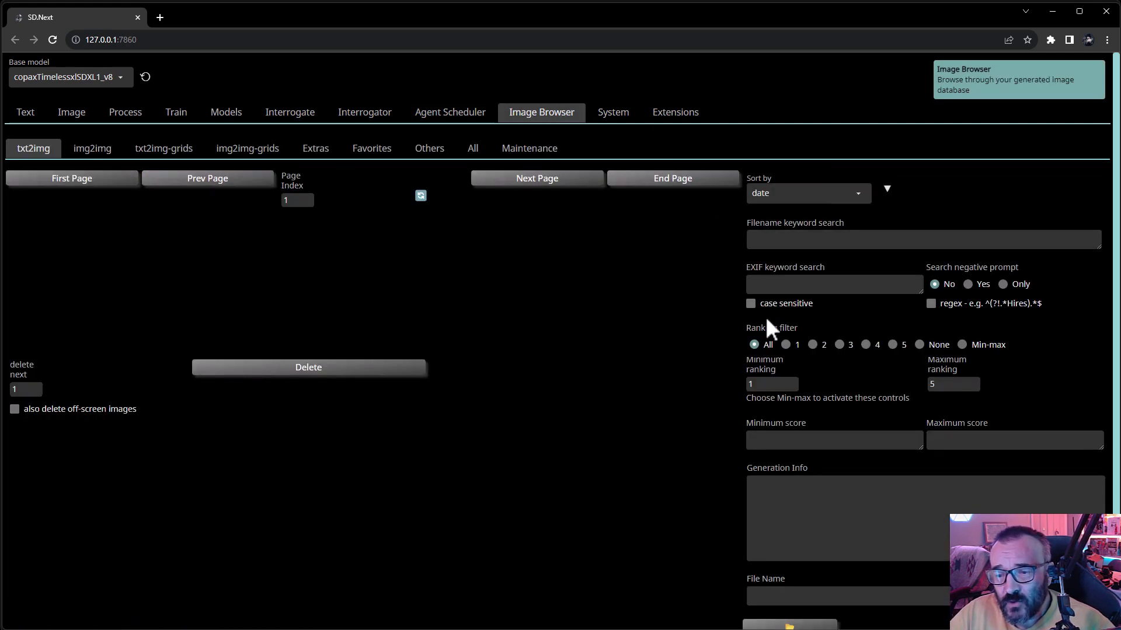
click(613, 115)
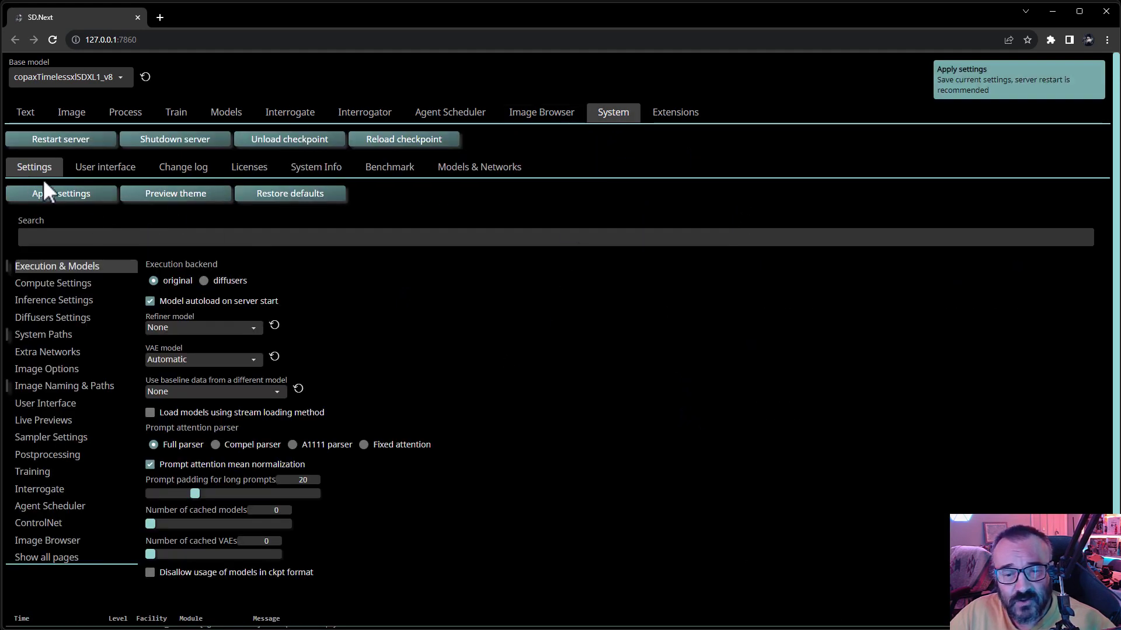
click(126, 168)
click(183, 169)
click(257, 169)
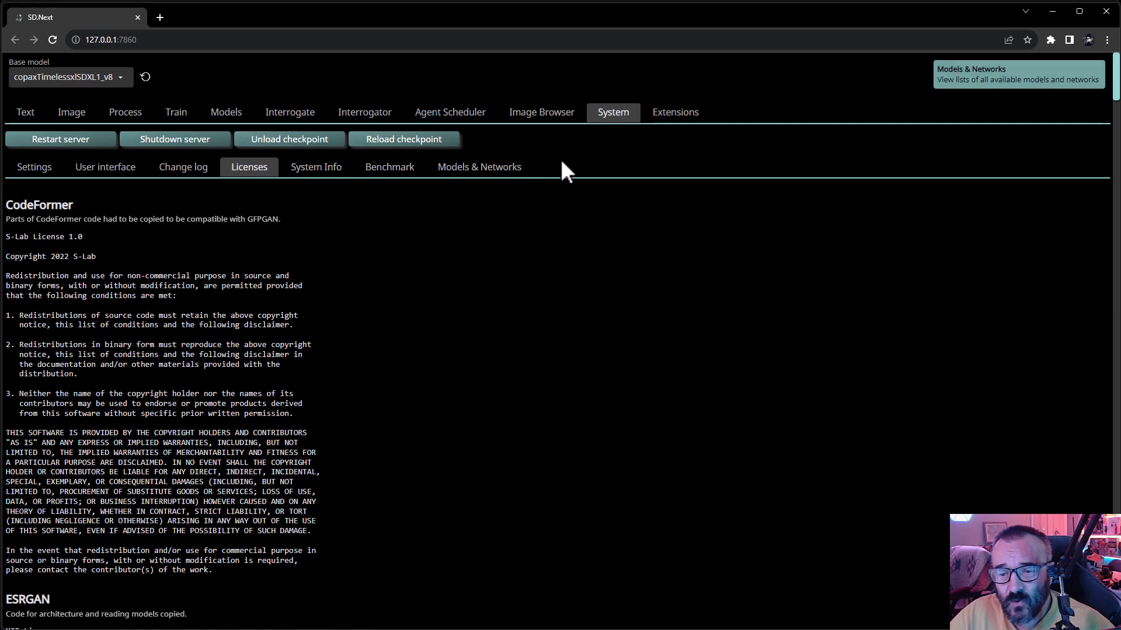
click(344, 175)
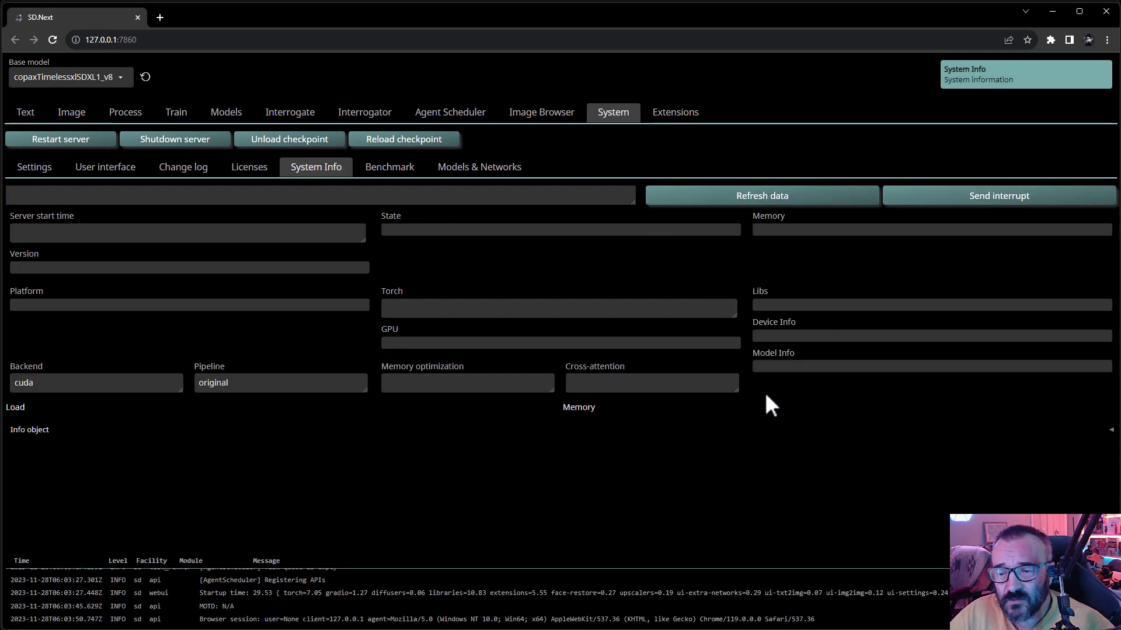
click(671, 116)
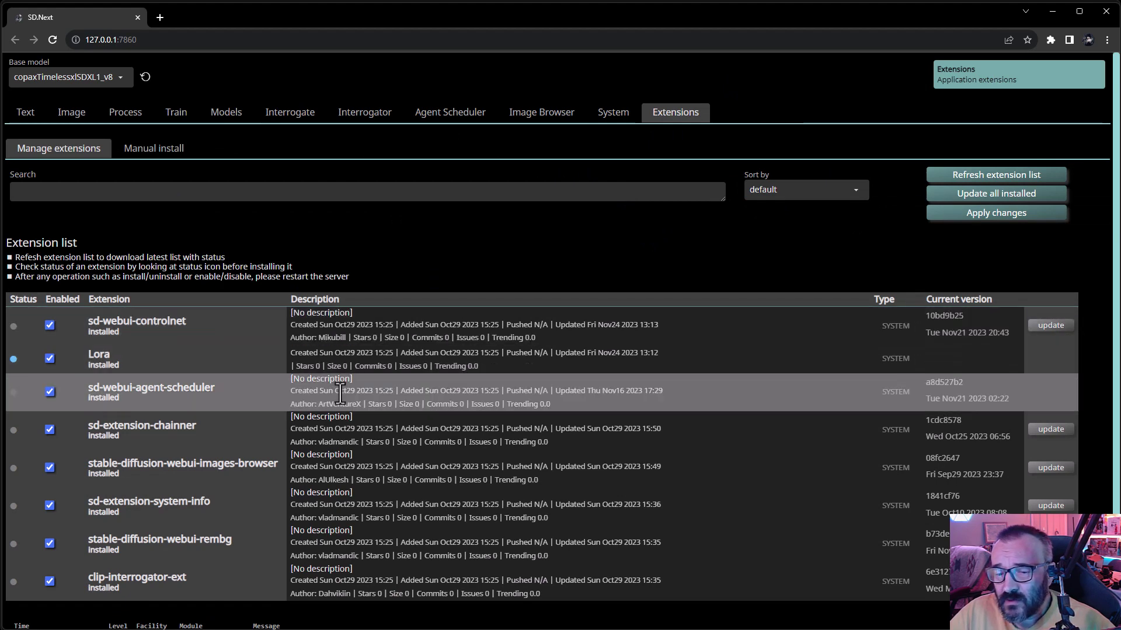
- Scroll the eight installed extensions, select then clear startup log text, and switch to Stability Matrix
scroll(362, 497, down, 2)
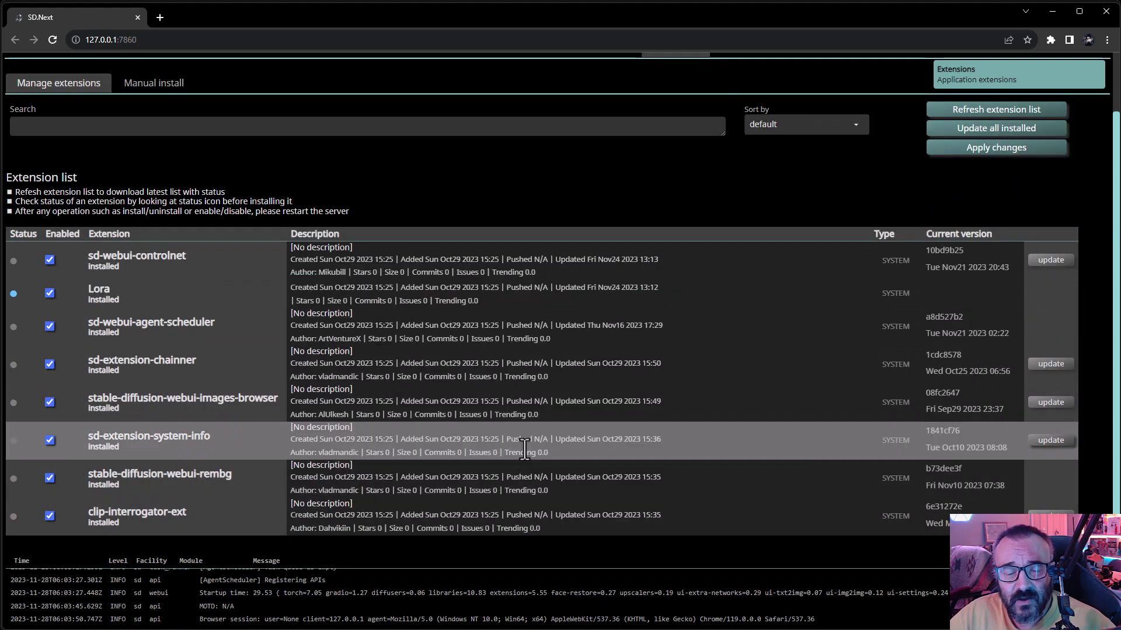
scroll(552, 283, up, 2)
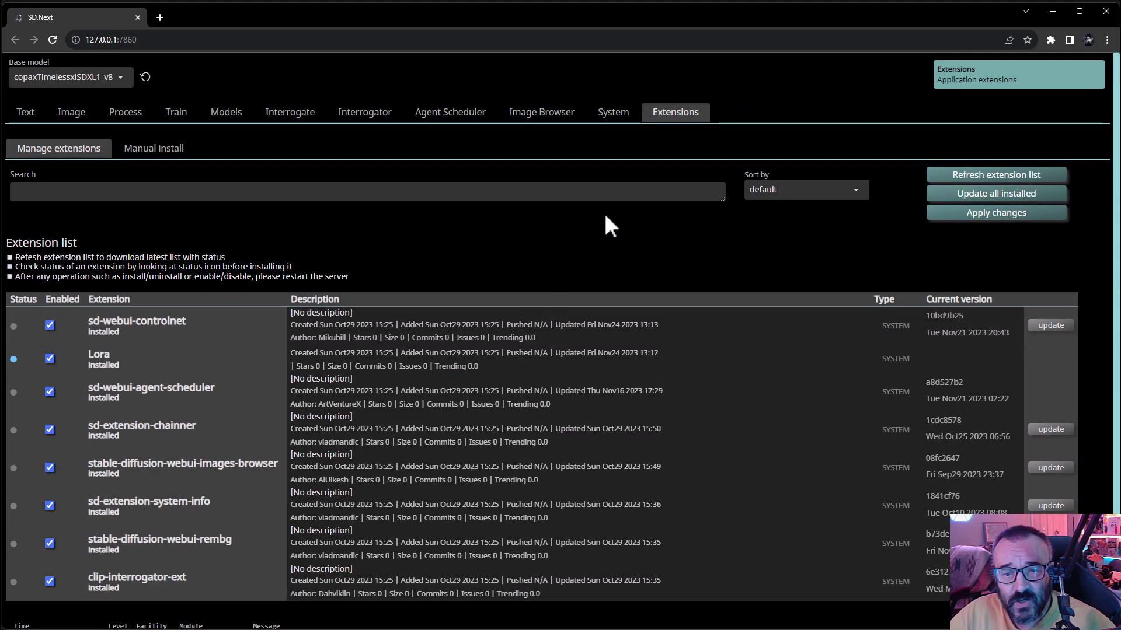
scroll(443, 233, down, 2)
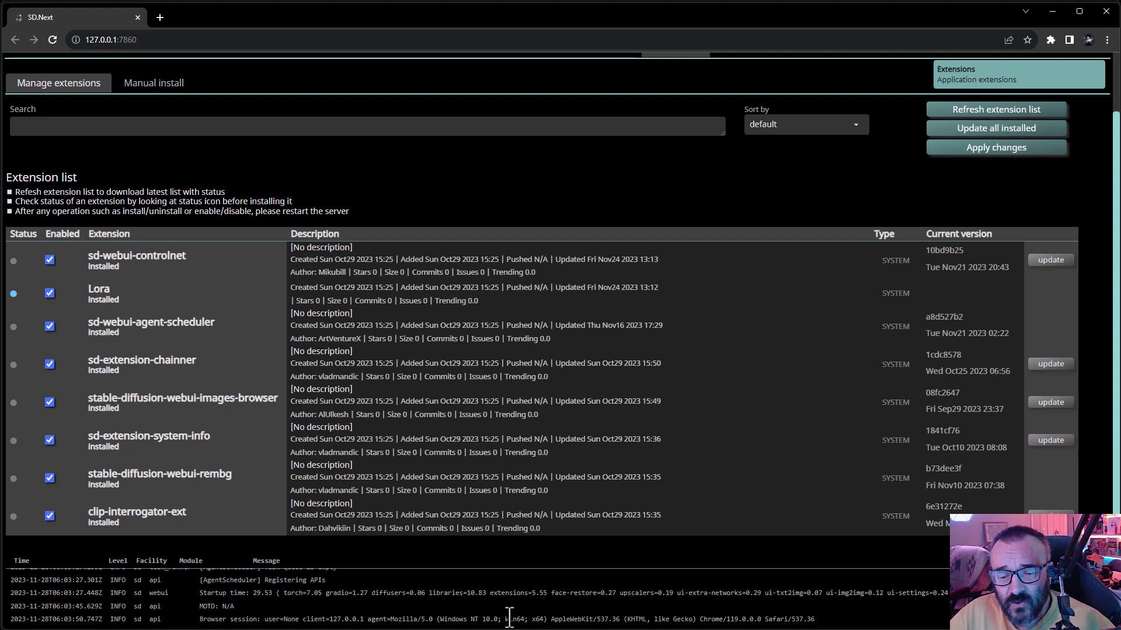
drag(893, 628, 371, 618)
click(414, 610)
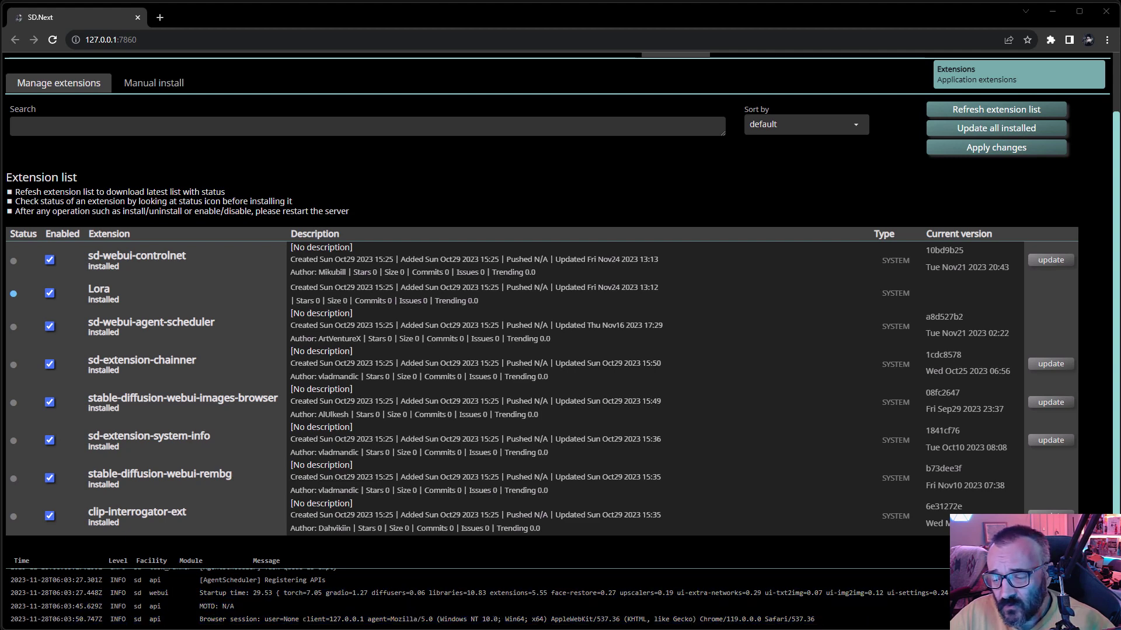
key(alt+Tab)
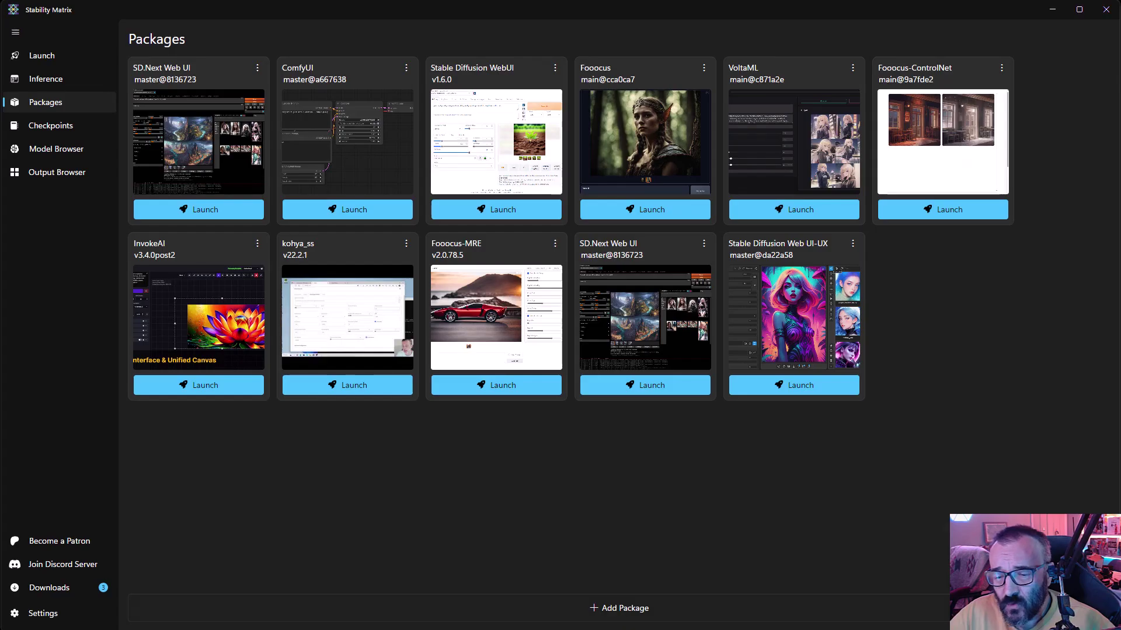
- Stop SD.Next from its console log, then launch the ComfyUI package from the Packages list
click(54, 75)
click(50, 57)
scroll(327, 263, down, 3)
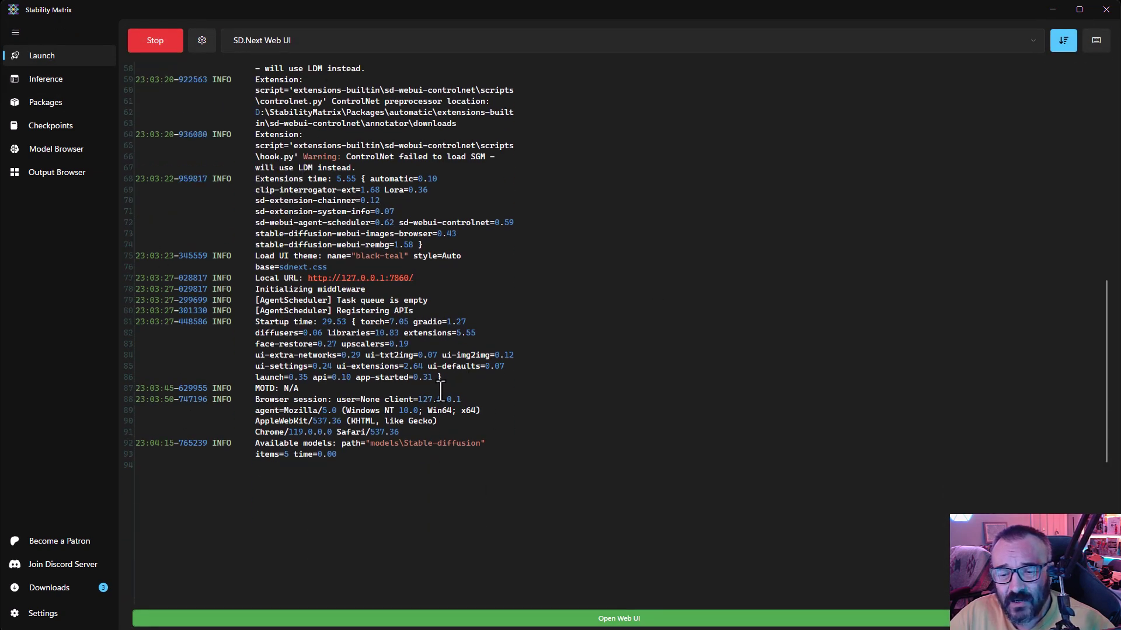
scroll(441, 392, up, 3)
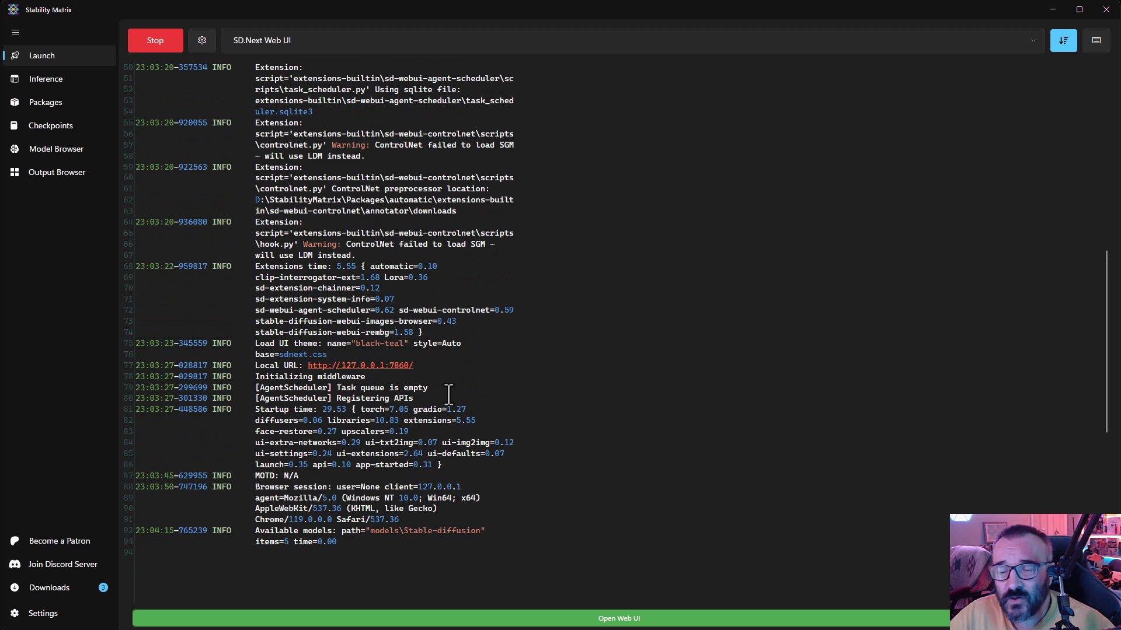
click(155, 42)
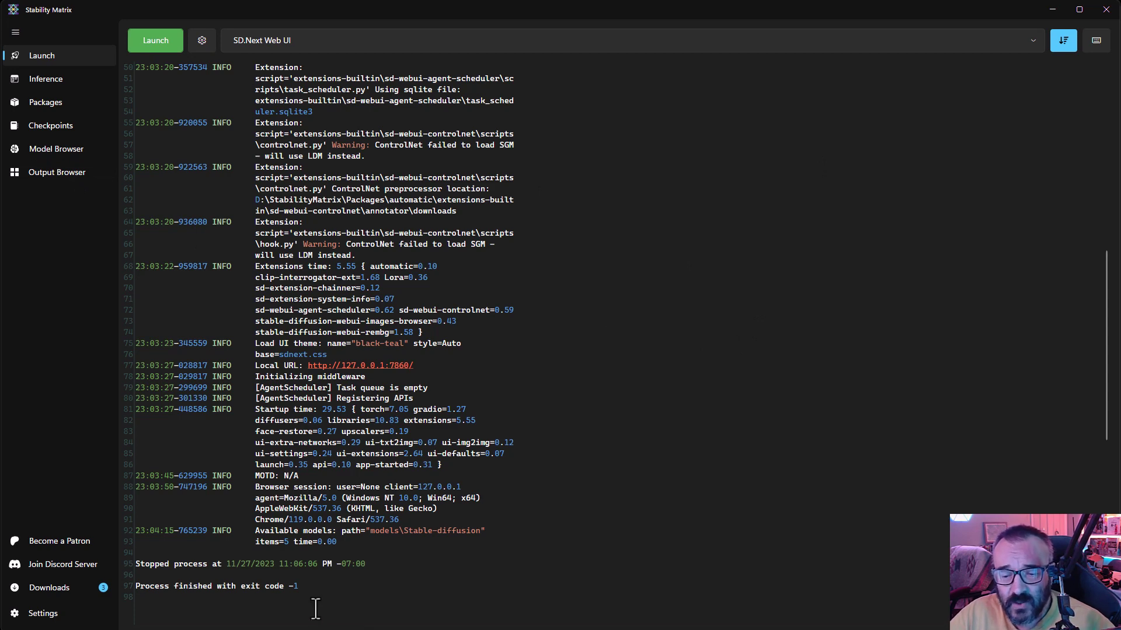
click(35, 94)
click(336, 210)
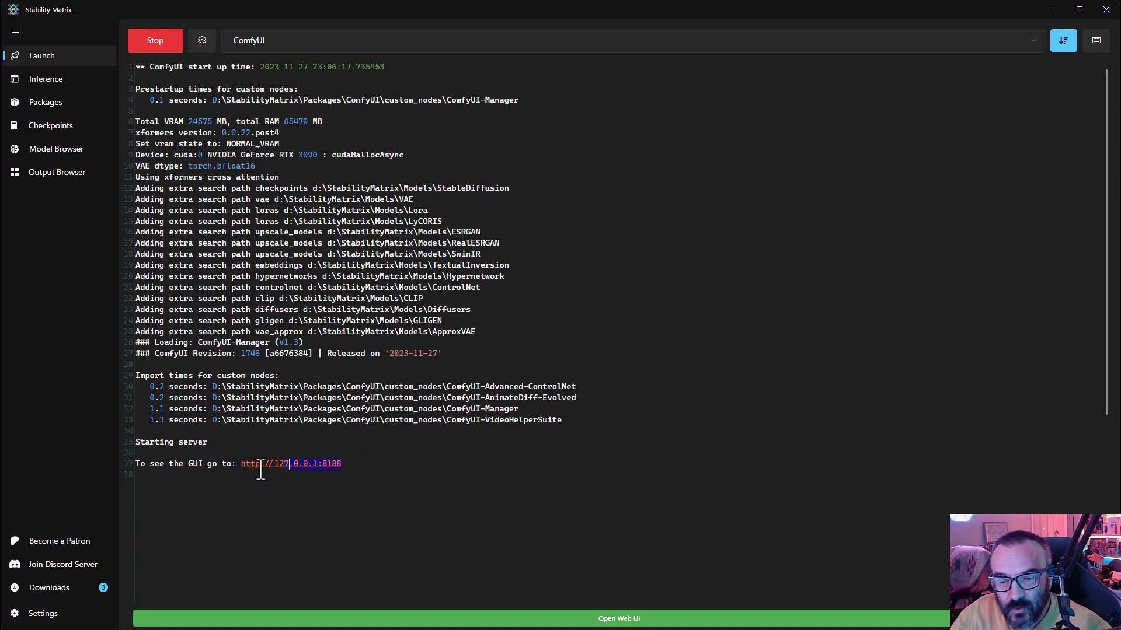
- Open ComfyUI's web interface and pan across the AnimateDiff workflow's Inputs, KSampler and Prompt groups
click(613, 618)
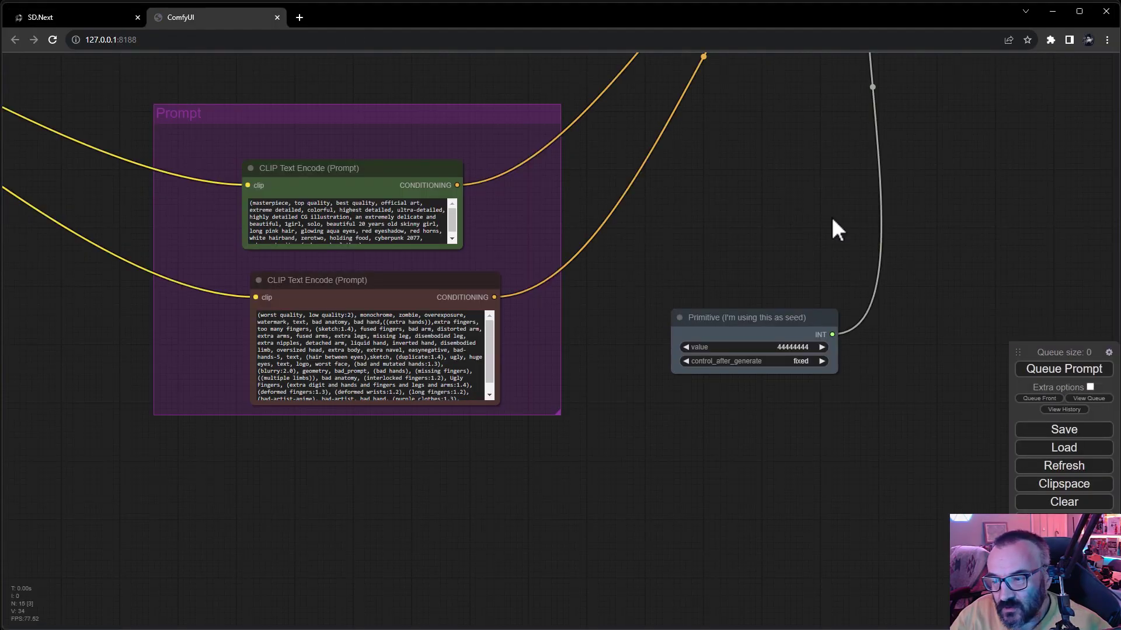
drag(651, 219, 938, 318)
scroll(473, 313, down, 1)
scroll(470, 309, down, 6)
drag(393, 220, 262, 325)
scroll(545, 295, down, 3)
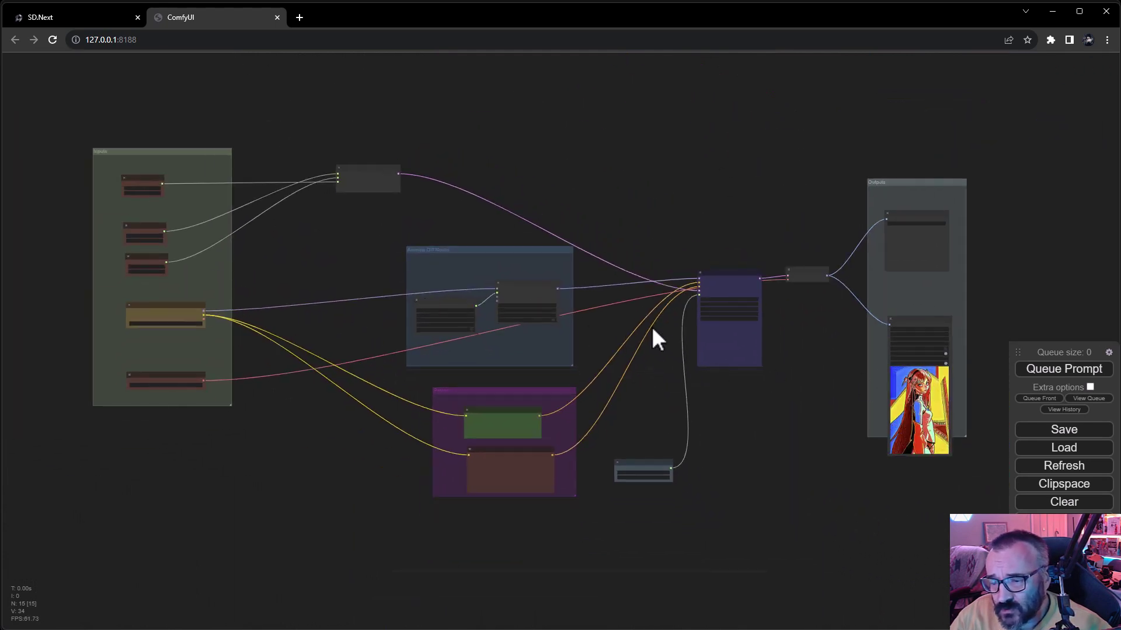
scroll(330, 232, up, 2)
scroll(329, 232, up, 5)
drag(303, 290, 475, 319)
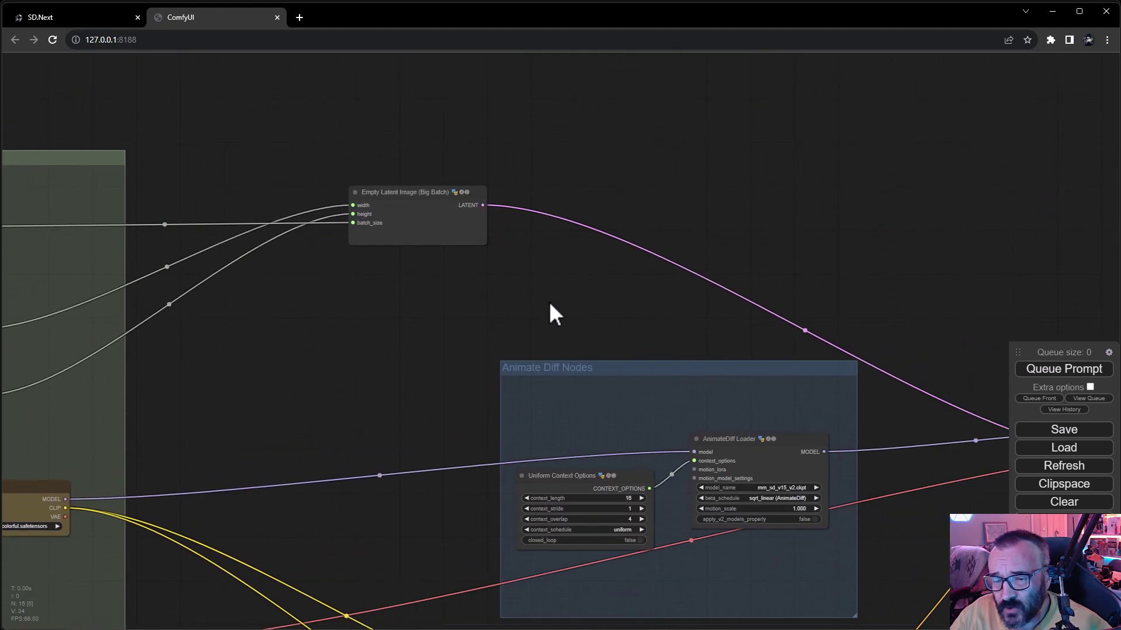
drag(587, 279, 655, 217)
drag(443, 299, 206, 169)
drag(694, 163, 715, 49)
drag(290, 254, 459, 285)
- Revisit the ComfyUI tab, pan between Inputs, Animate Diff and KSampler groups, then return to Stability Matrix
click(38, 18)
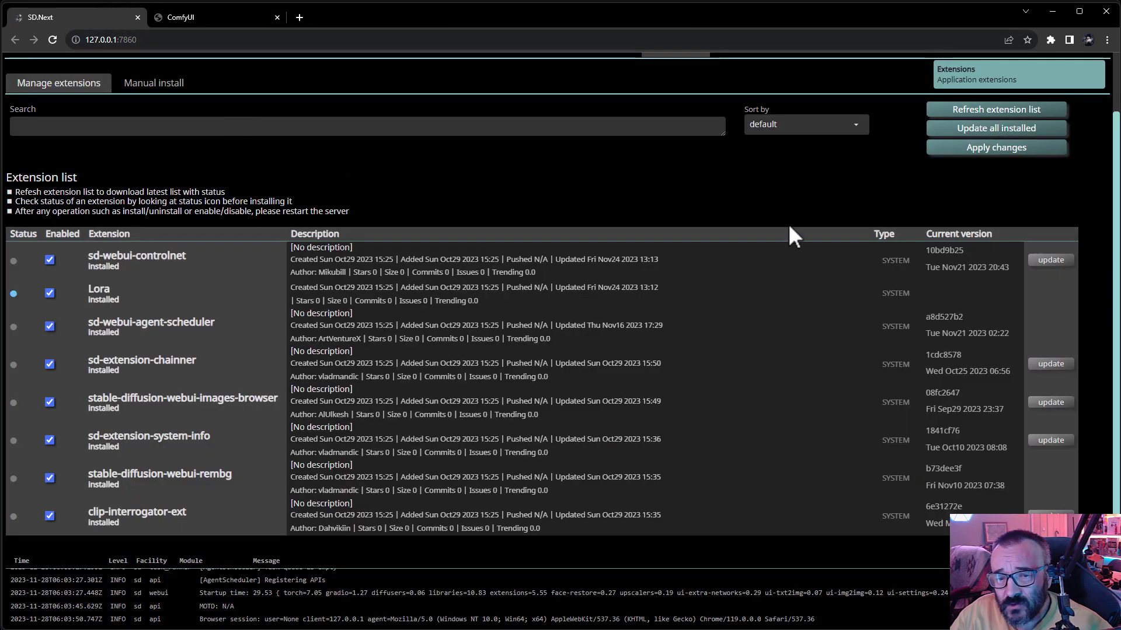
click(200, 19)
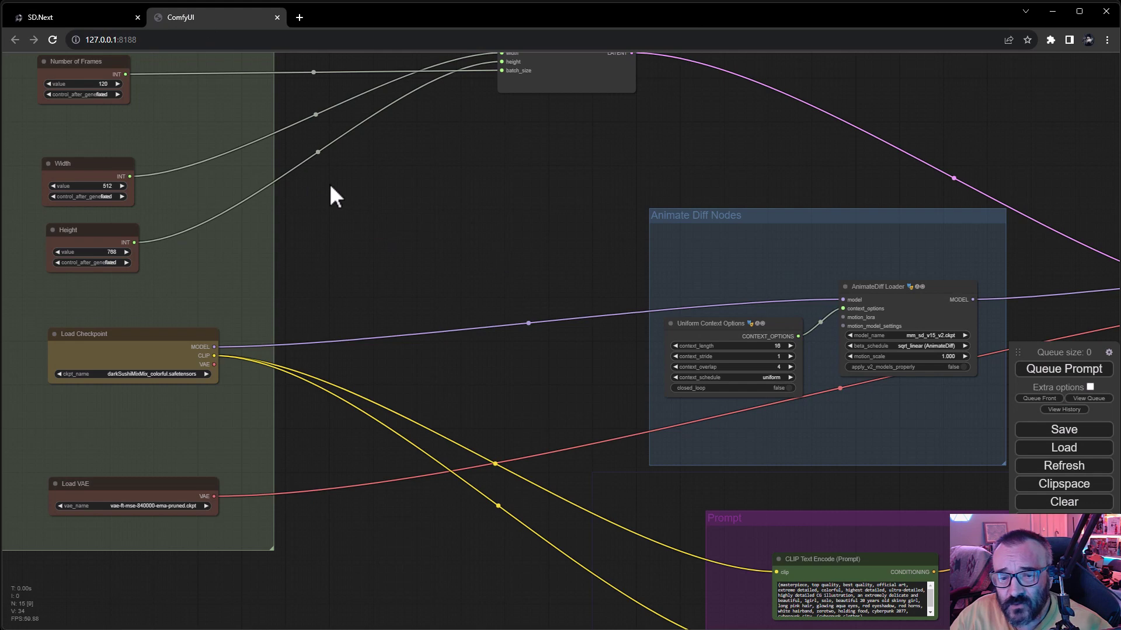
drag(344, 192, 425, 212)
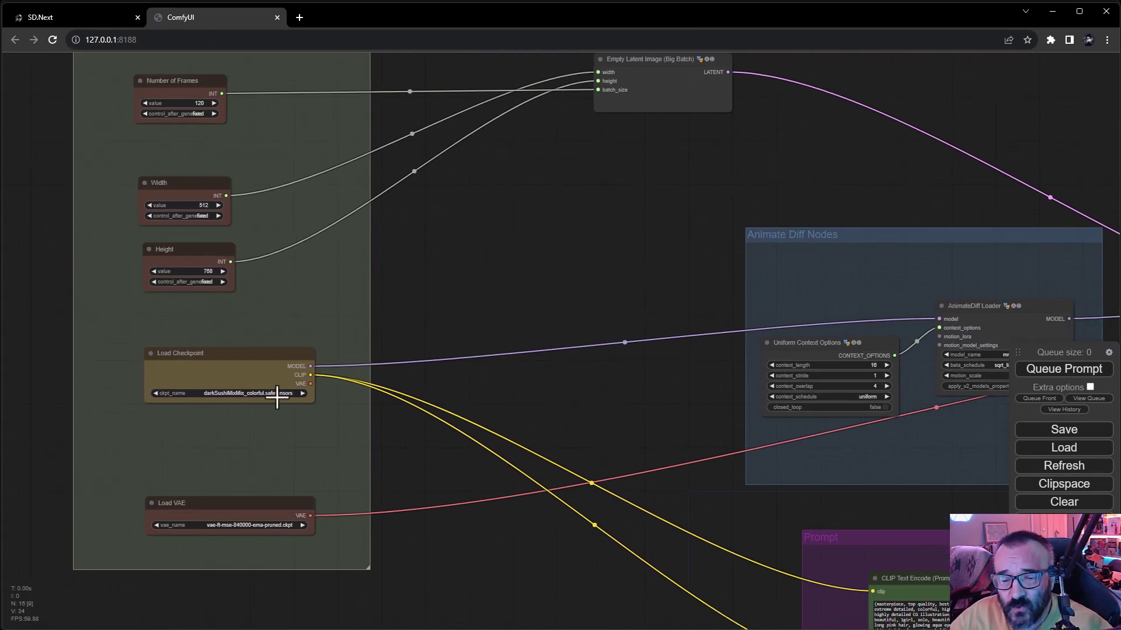
drag(584, 272, 286, 141)
drag(200, 178, 315, 233)
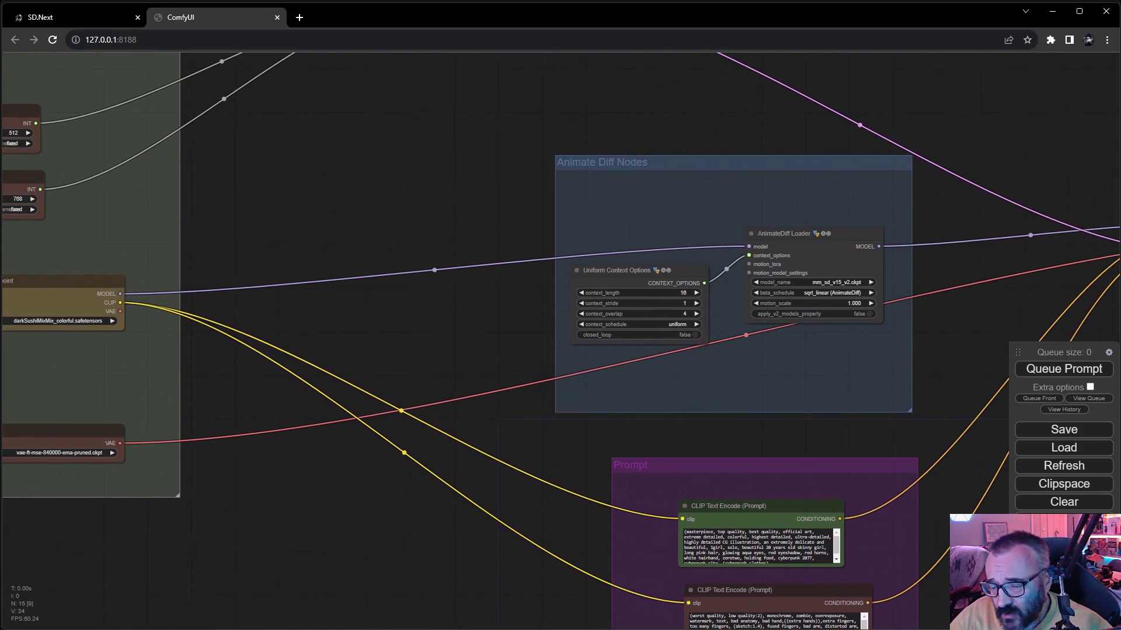
drag(989, 426, 857, 485)
drag(437, 187, 687, 205)
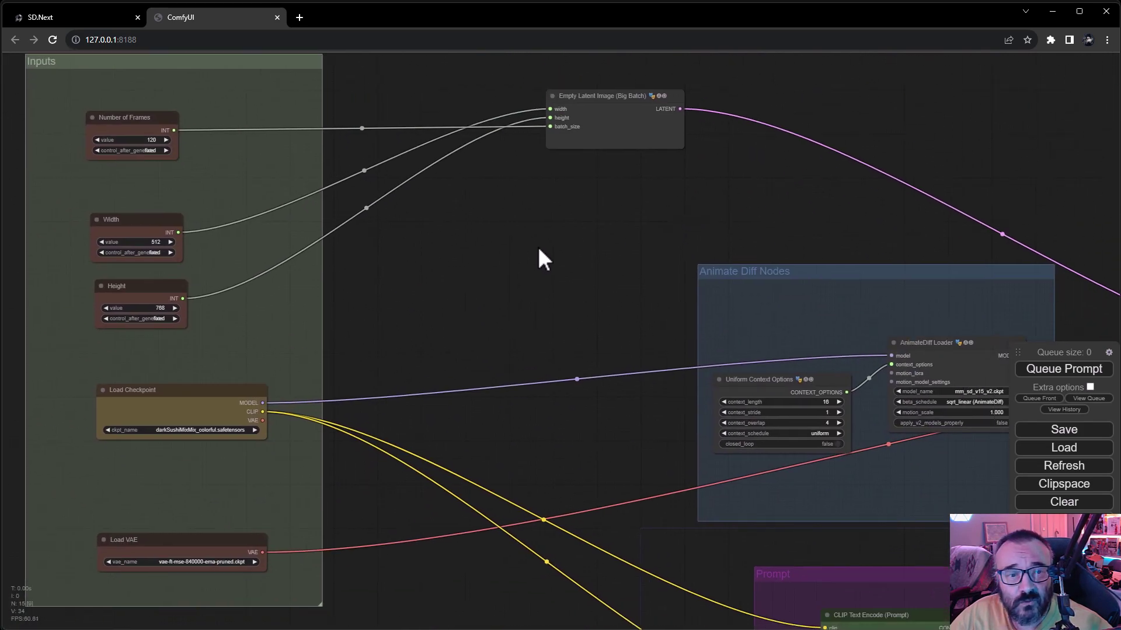
drag(588, 248, 228, 185)
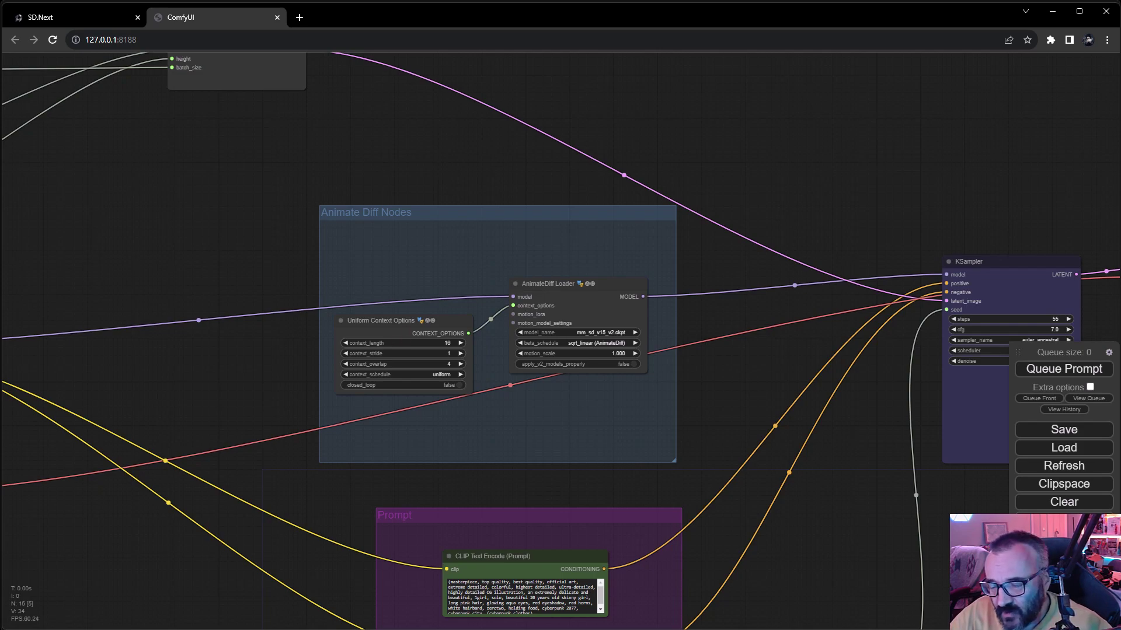
key(alt+Tab)
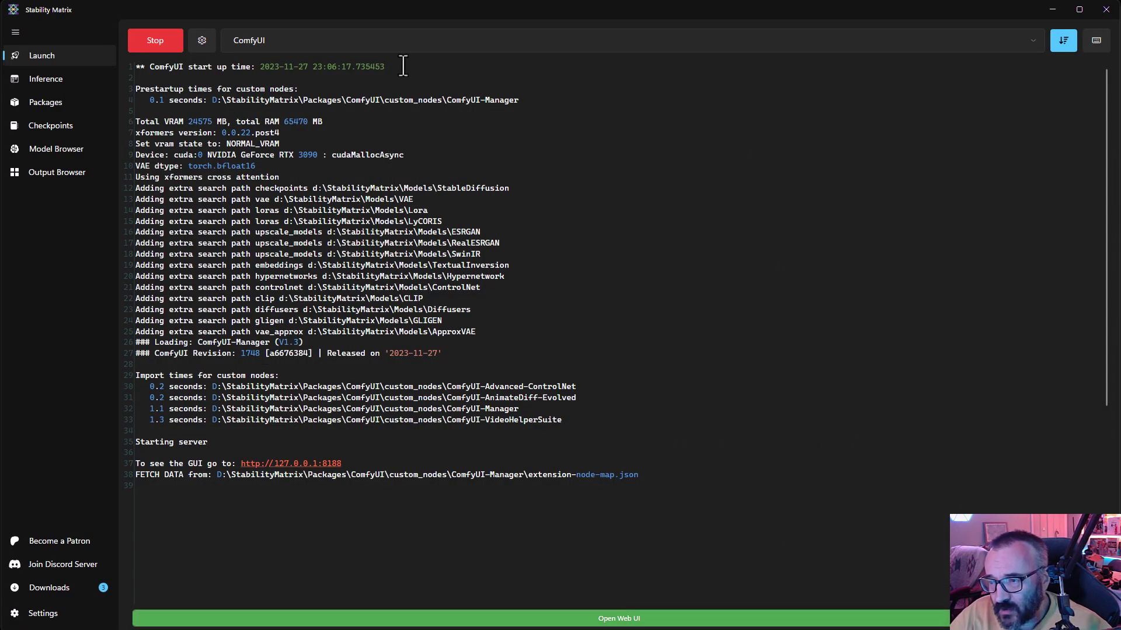
- Stop ComfyUI and launch the Stable Diffusion WebUI package from the Packages list
click(153, 41)
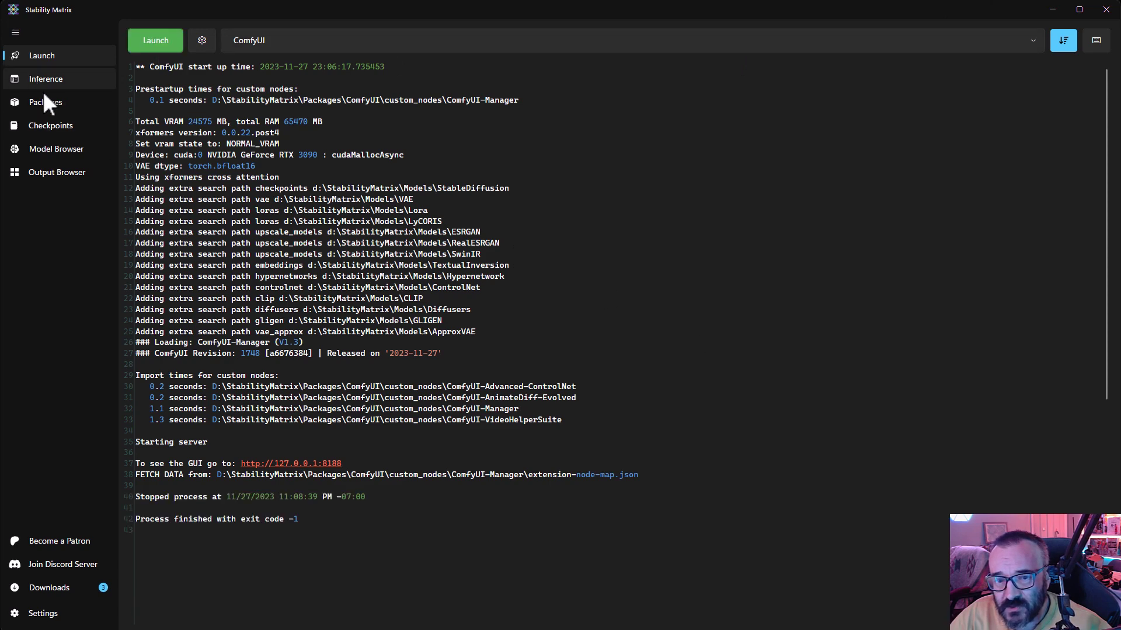
click(93, 103)
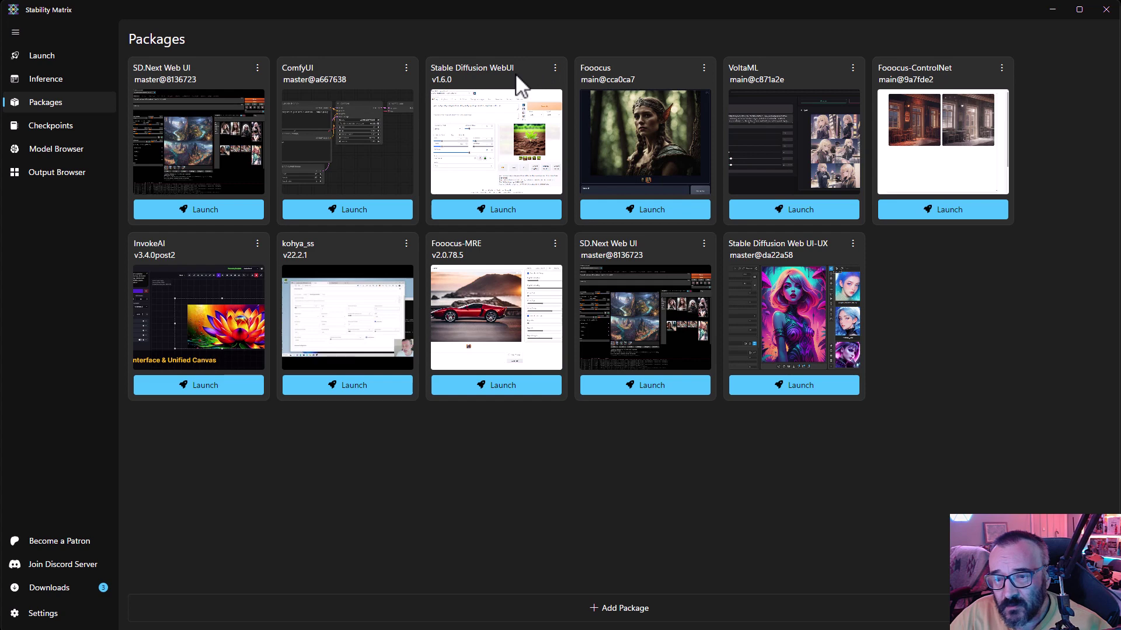
click(480, 204)
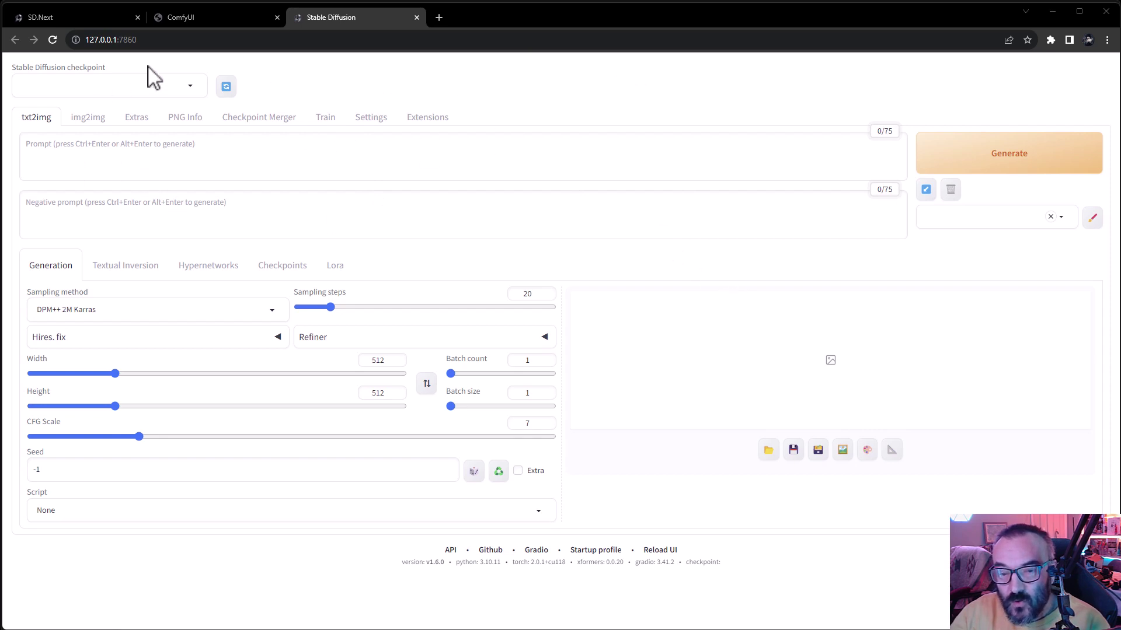
- Load the sdxlUnstableDiffusers_v8HeavensWrathVAE checkpoint, then move through img2img to the Extras upscaling page
click(180, 90)
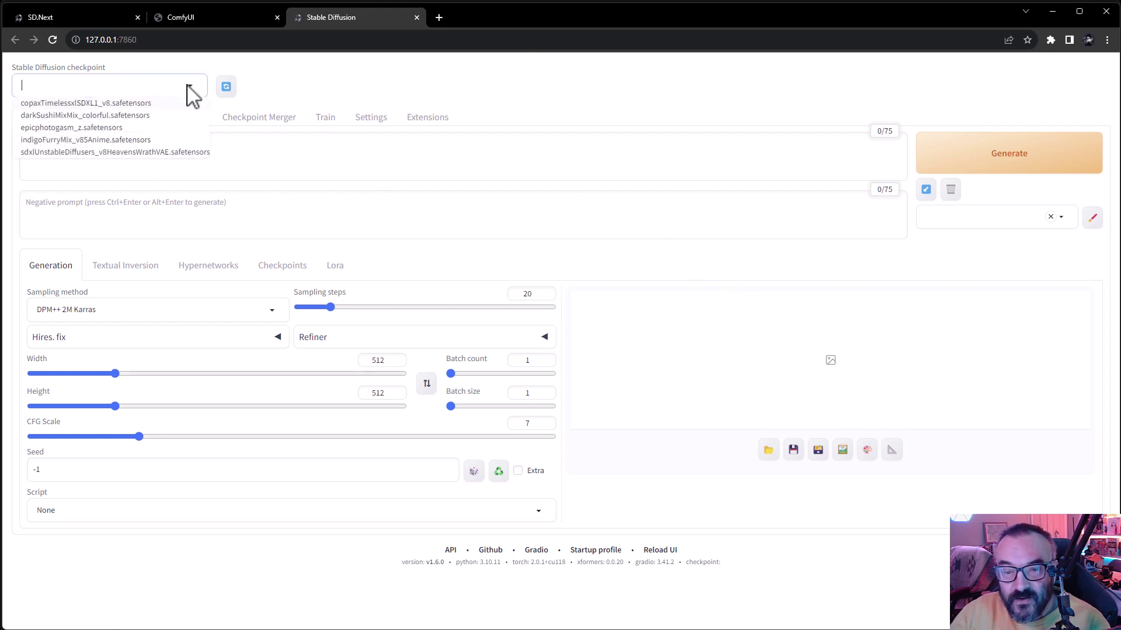
click(41, 153)
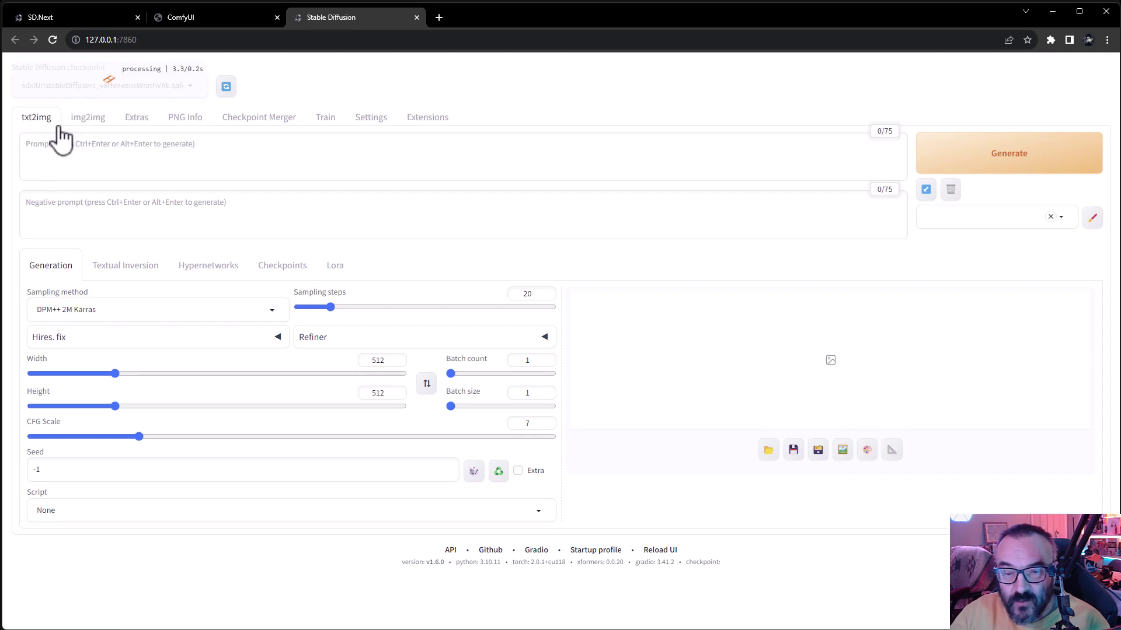
click(85, 127)
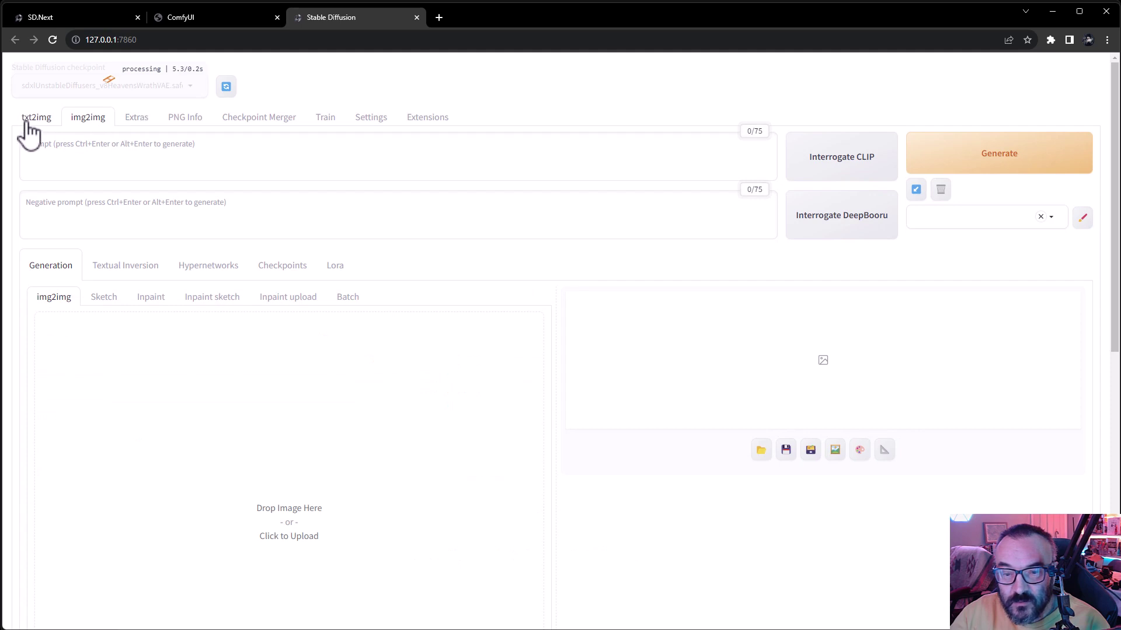
click(134, 119)
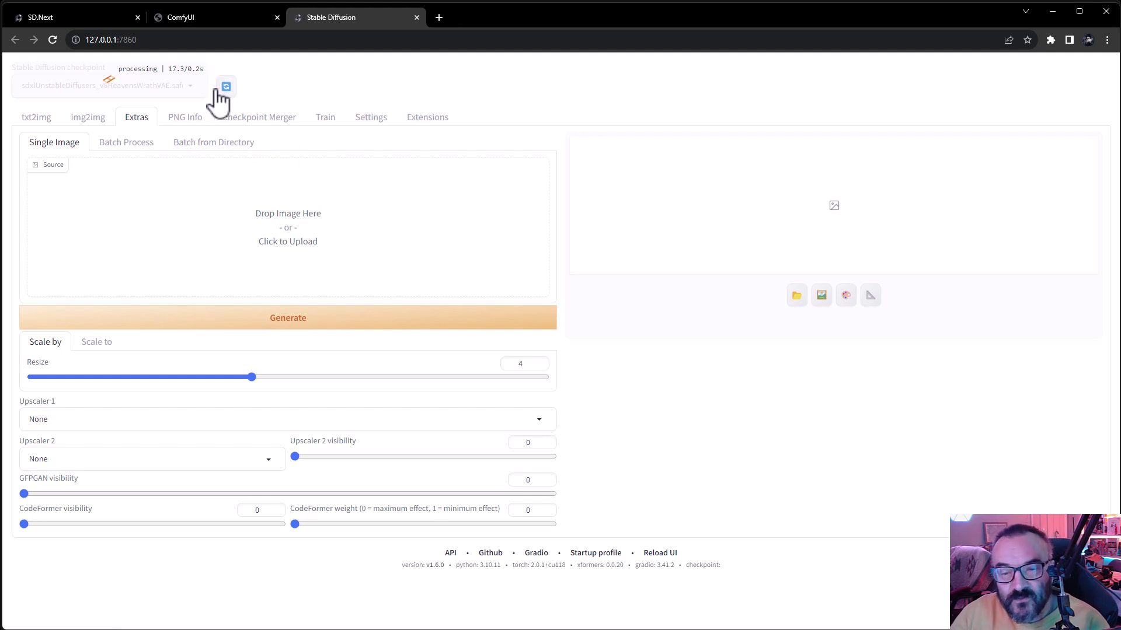
- Cycle through the txt2img, img2img, Extras and PNG Info pages
click(183, 120)
click(51, 120)
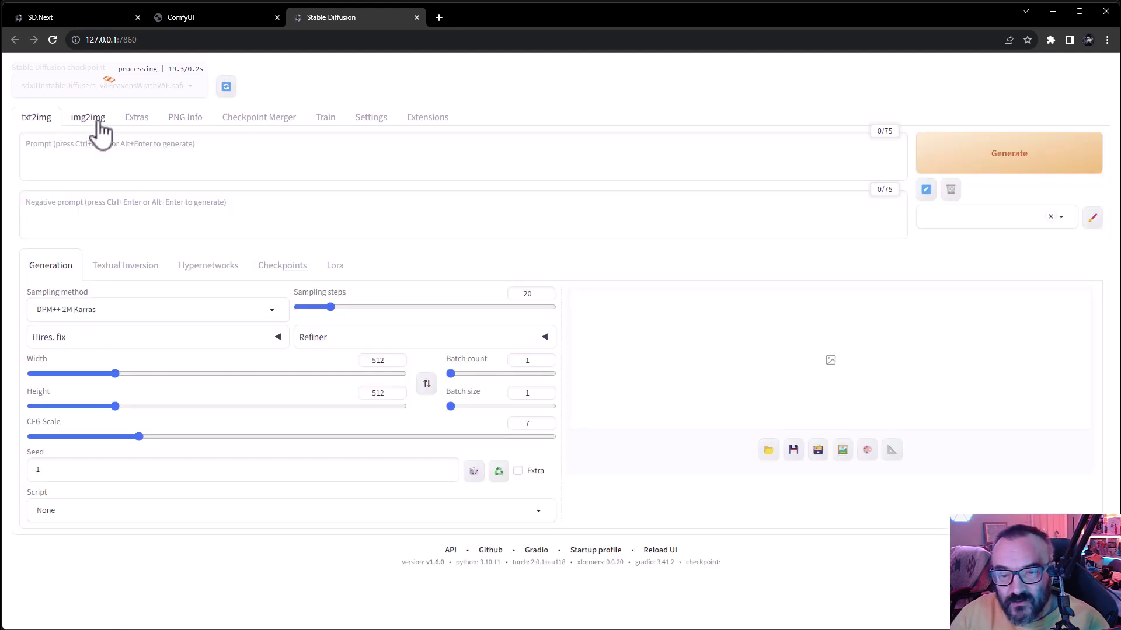
click(92, 121)
click(142, 121)
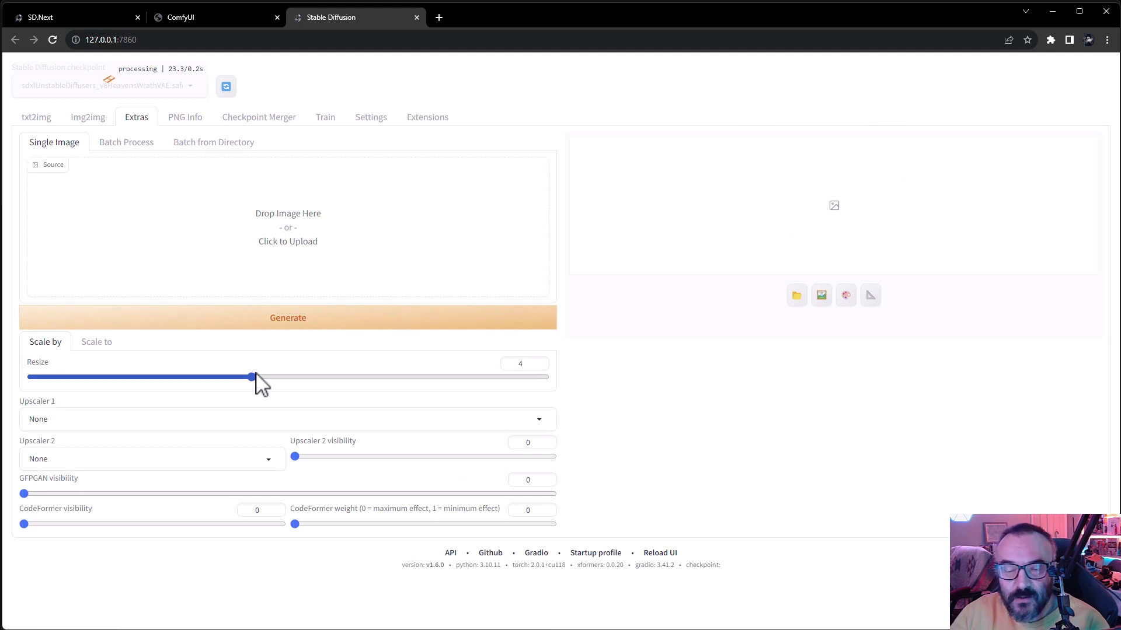
click(204, 124)
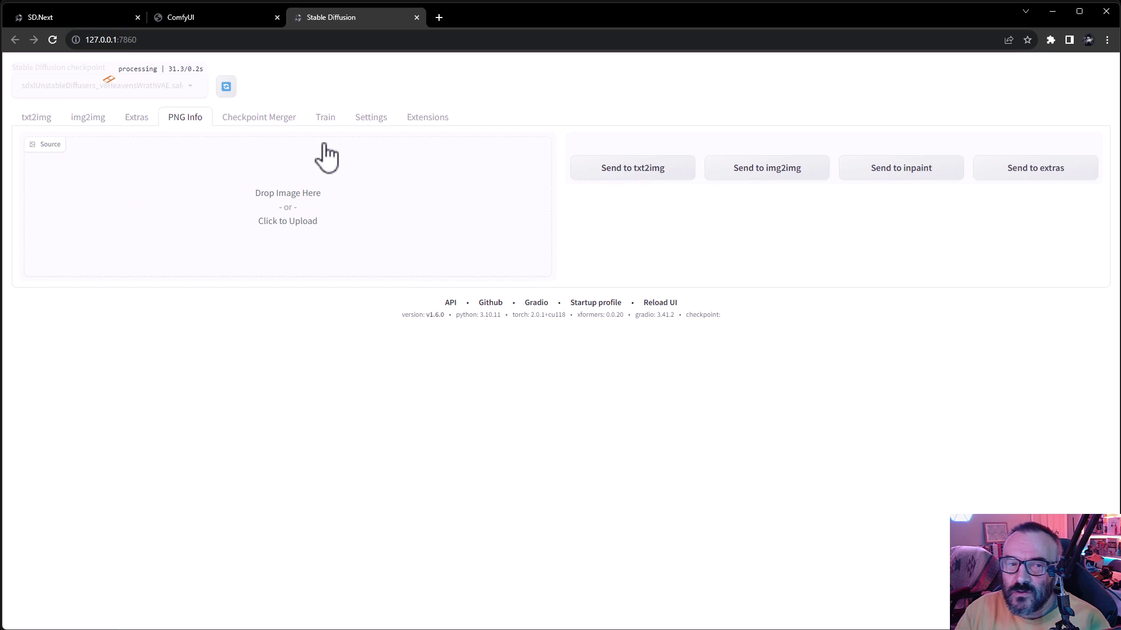
click(38, 118)
click(93, 119)
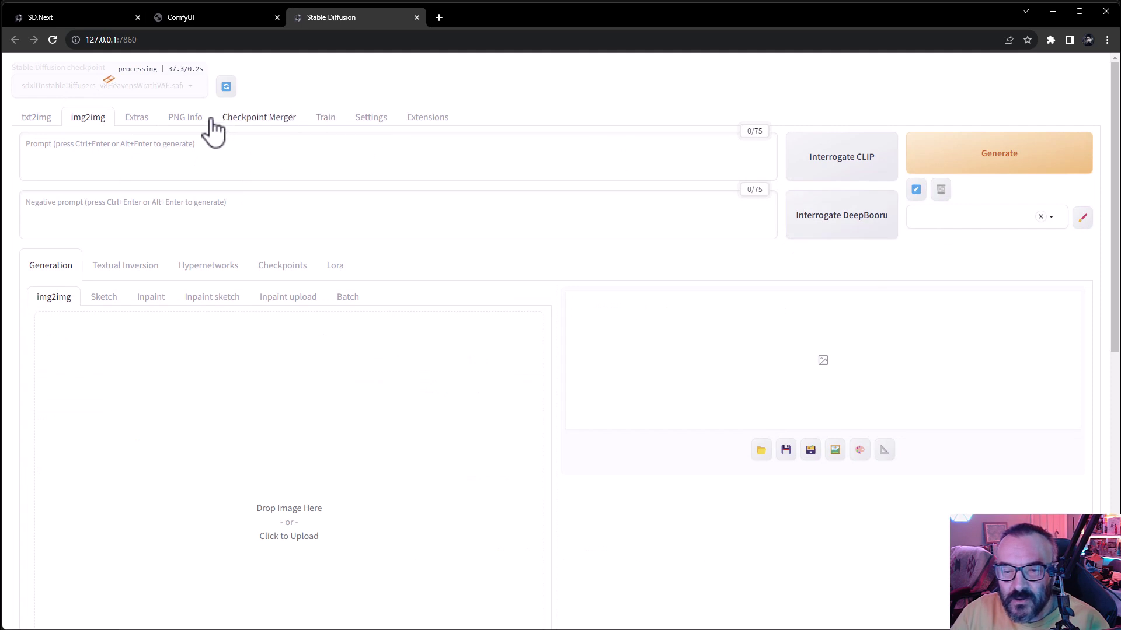
- Browse the PNG Info, Checkpoint Merger and Train pages, then scroll through Settings
click(192, 119)
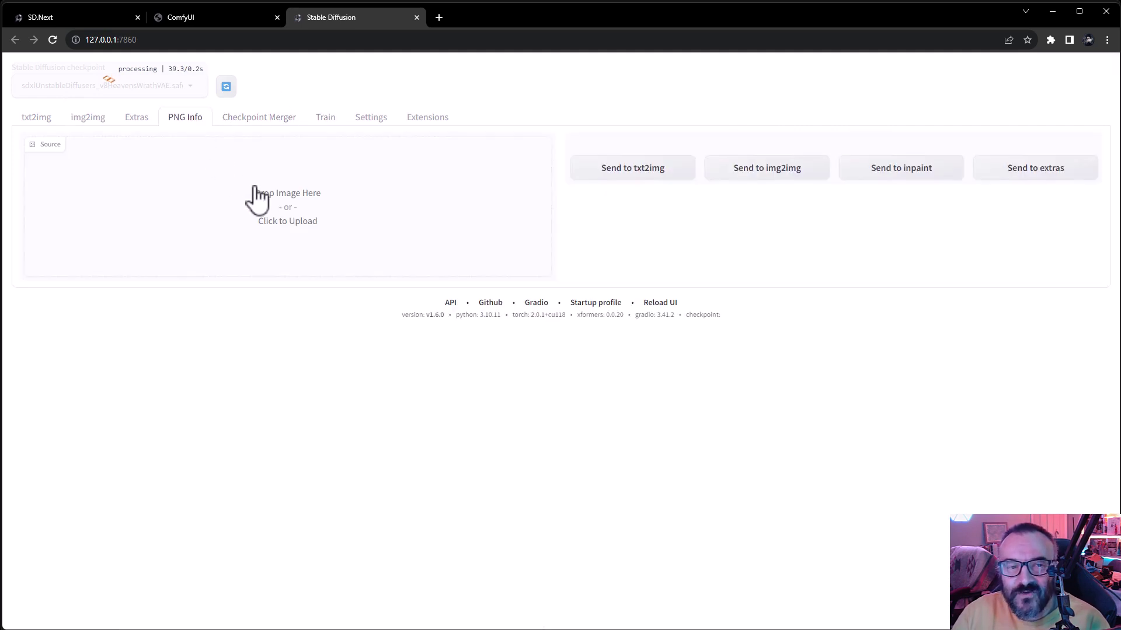
click(260, 121)
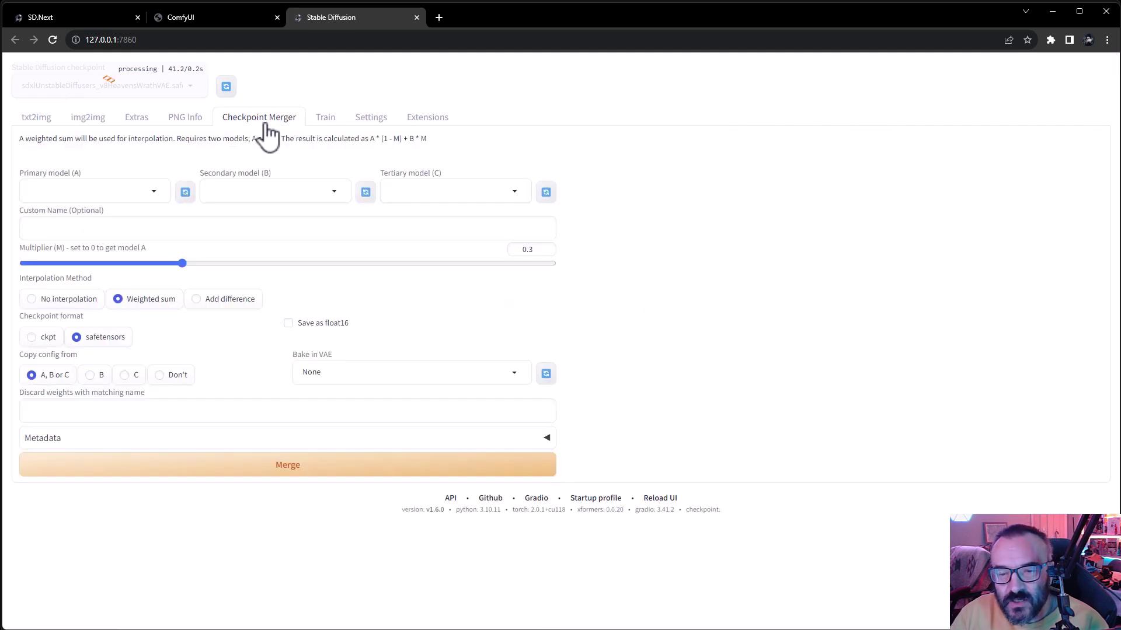
click(327, 121)
click(368, 120)
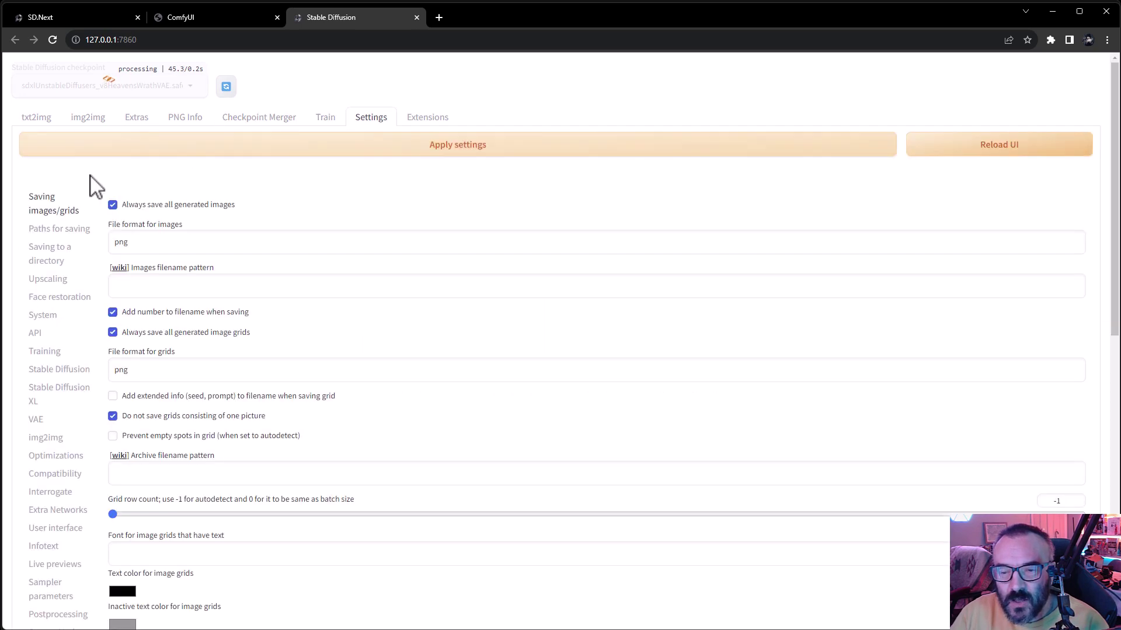
scroll(399, 420, down, 2)
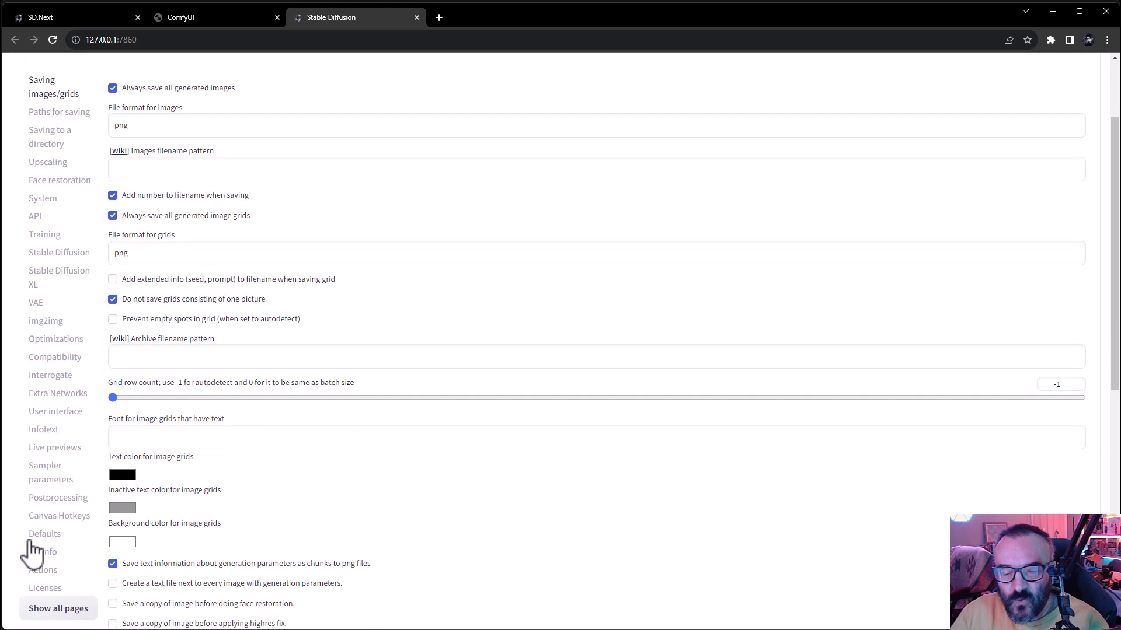
scroll(321, 496, up, 2)
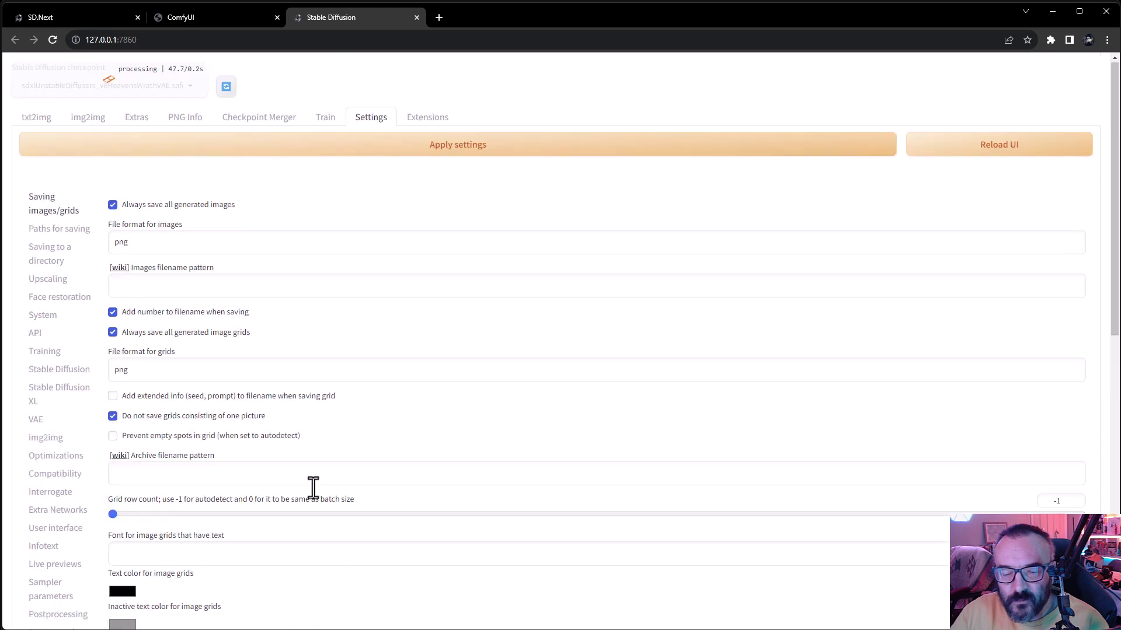
- View the eight built-in extensions, check the Stability Matrix console log, then return to the browser
click(430, 120)
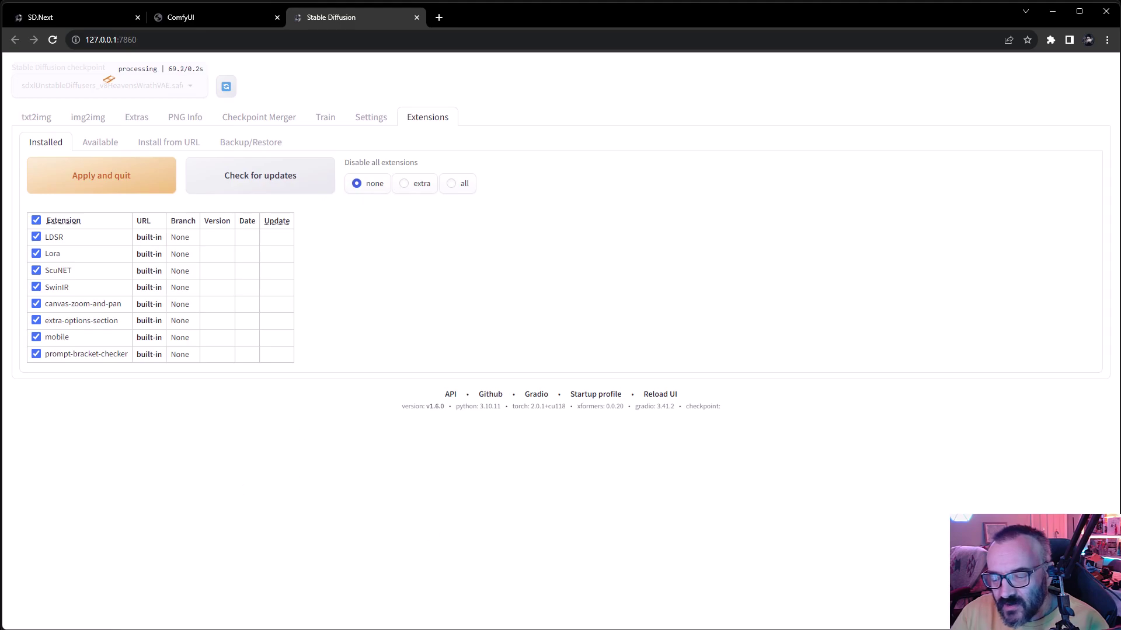
key(alt+Tab)
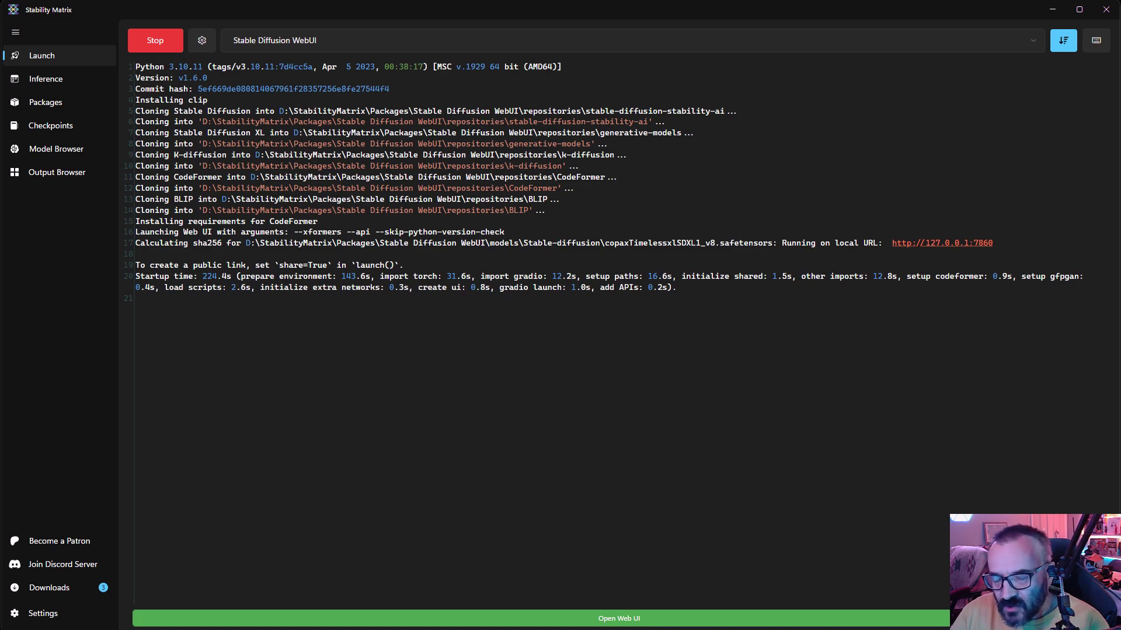
key(alt+Tab)
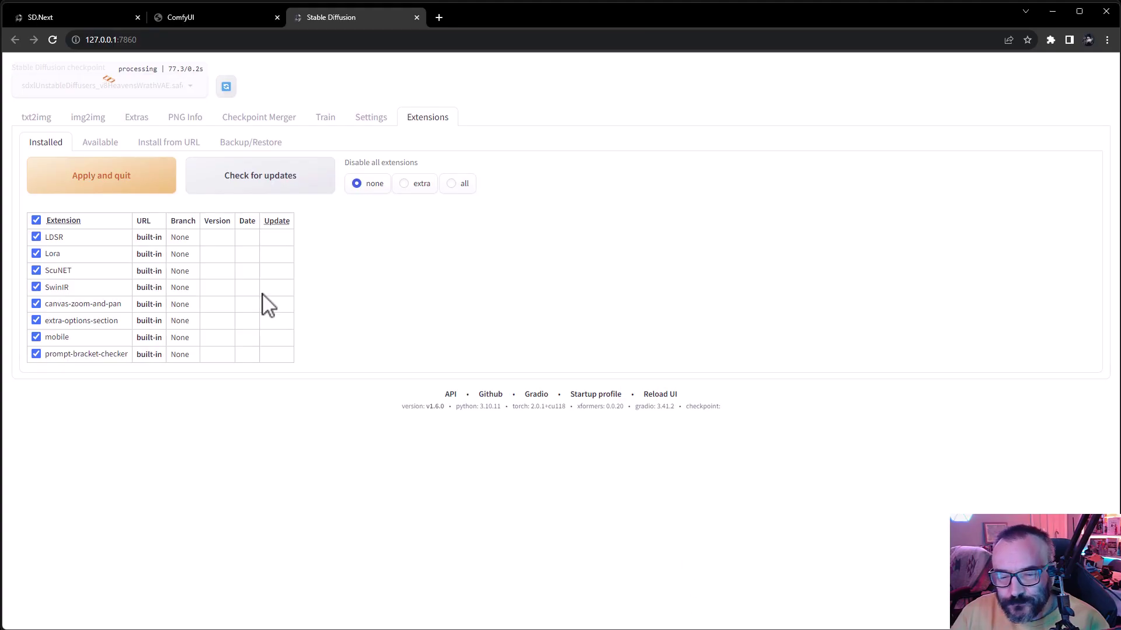